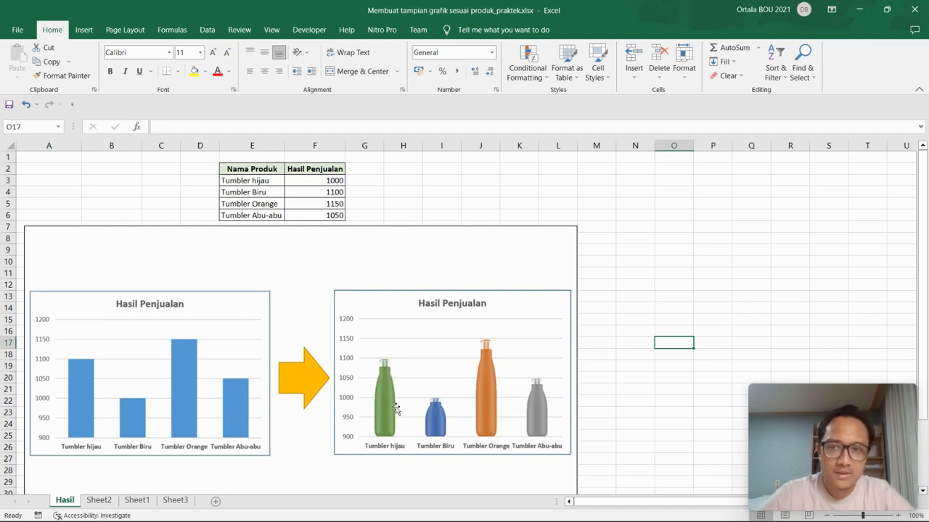
Step: Examine the product names and sales figures in the Nama Produk and Hasil Penjualan table above the sample charts
{"action": "left_click", "coordinate": [482, 253]}
{"action": "left_click", "coordinate": [460, 198]}
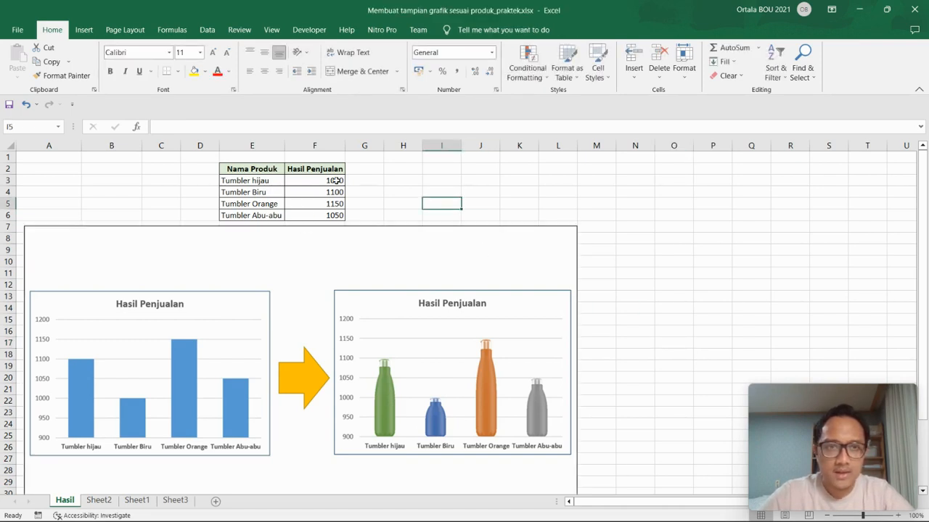
{"action": "left_click_drag", "start_coordinate": [247, 168], "coordinate": [340, 216]}
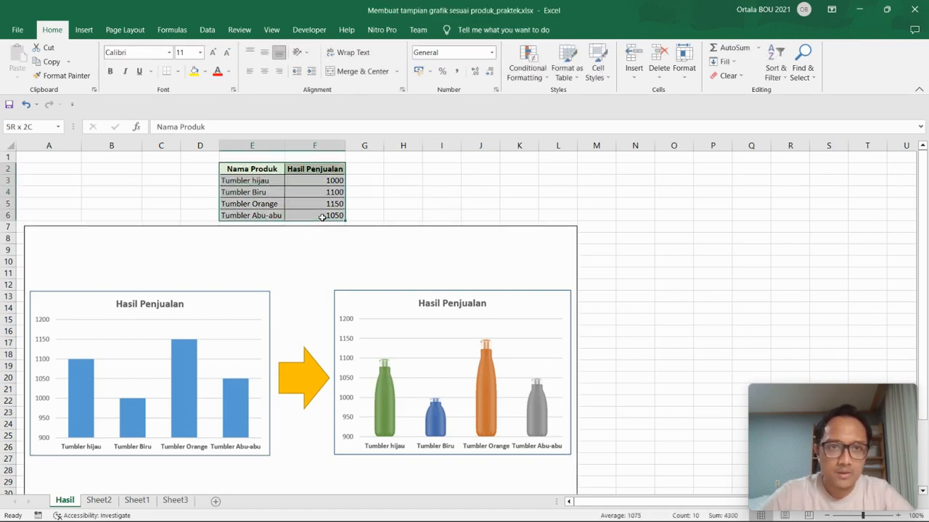
{"action": "left_click", "coordinate": [406, 191]}
{"action": "left_click", "coordinate": [272, 170]}
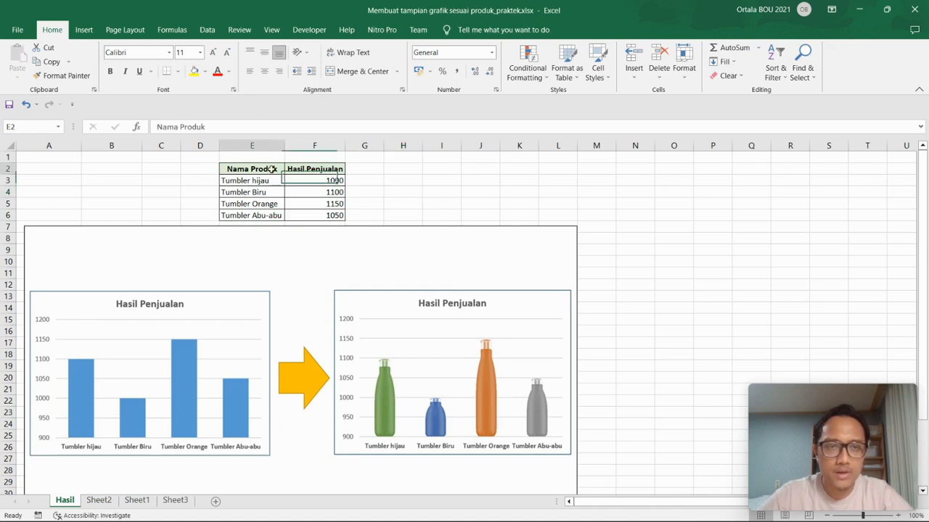
{"action": "left_click", "coordinate": [313, 169]}
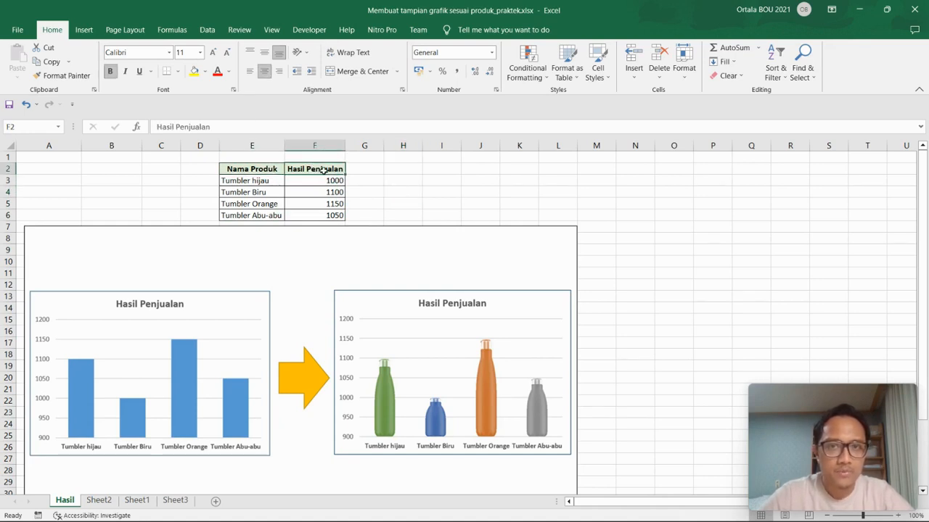
{"action": "left_click", "coordinate": [262, 181]}
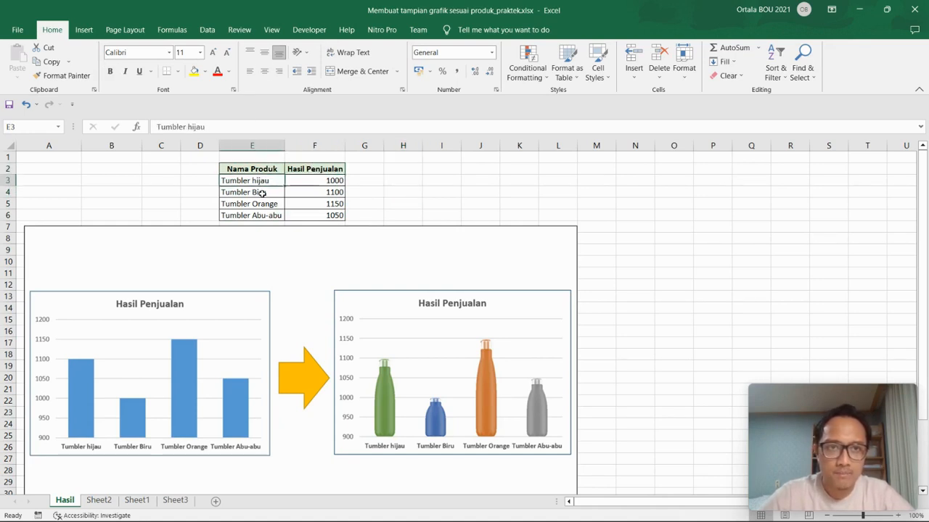
{"action": "left_click", "coordinate": [263, 193]}
{"action": "left_click", "coordinate": [266, 205]}
{"action": "left_click", "coordinate": [269, 217]}
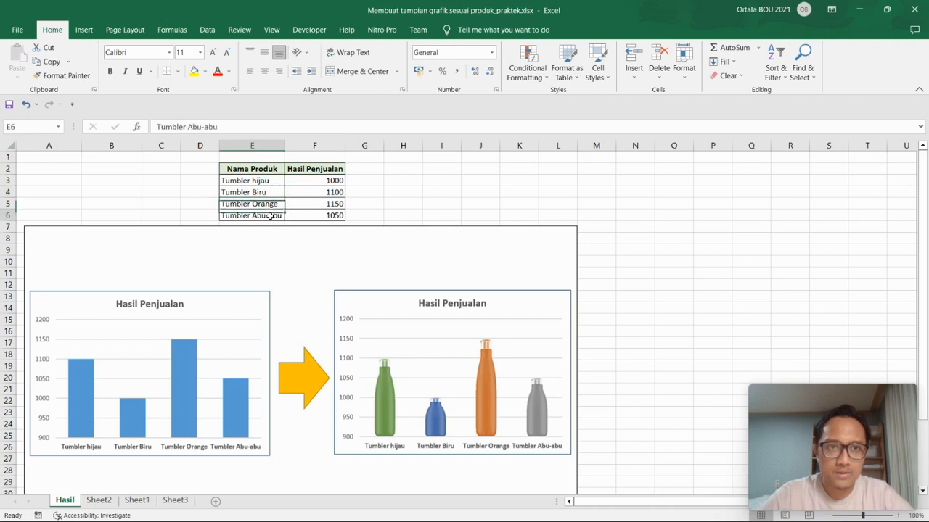
{"action": "left_click", "coordinate": [255, 182]}
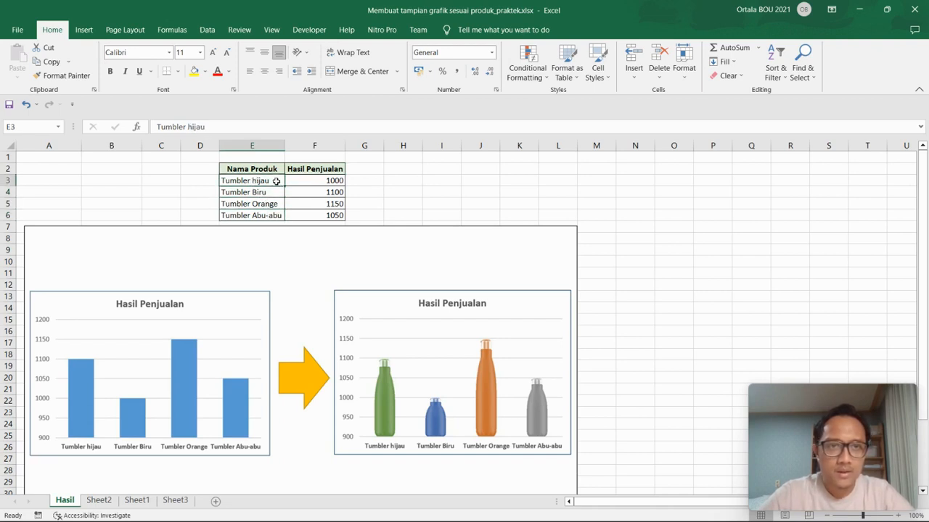
{"action": "left_click", "coordinate": [274, 216]}
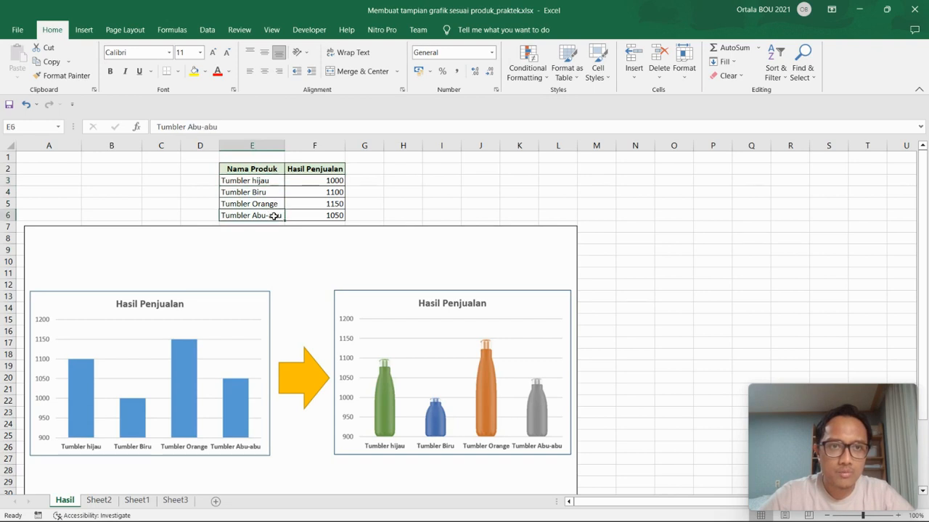
{"action": "left_click", "coordinate": [336, 182]}
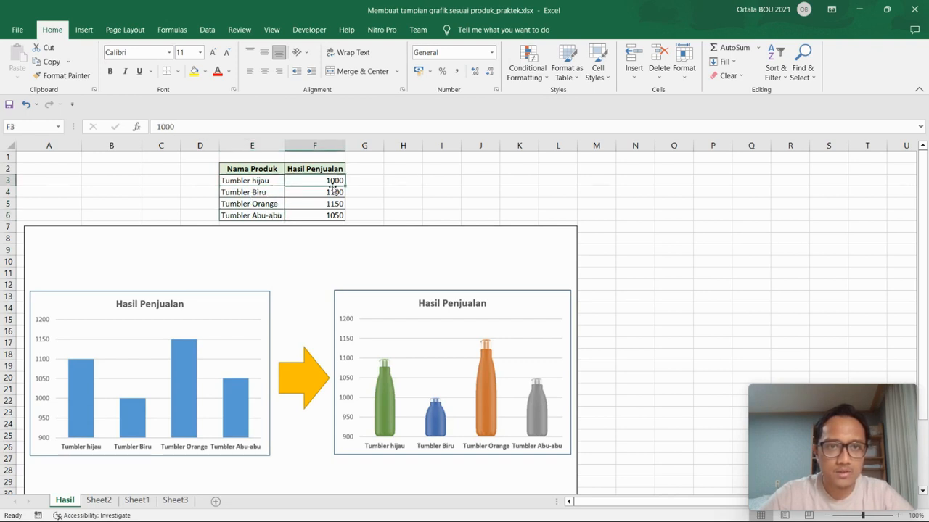
{"action": "left_click", "coordinate": [336, 191]}
{"action": "left_click", "coordinate": [334, 204]}
{"action": "left_click", "coordinate": [331, 214]}
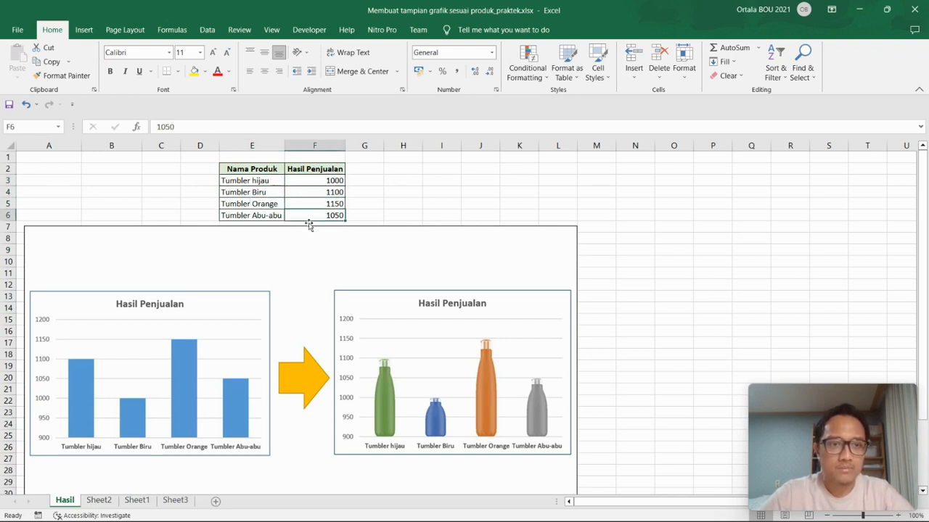
Step: Insert a 2-D clustered column chart from the Nama Produk and Hasil Penjualan table in E4:F8 on Sheet2
{"action": "left_click", "coordinate": [99, 501]}
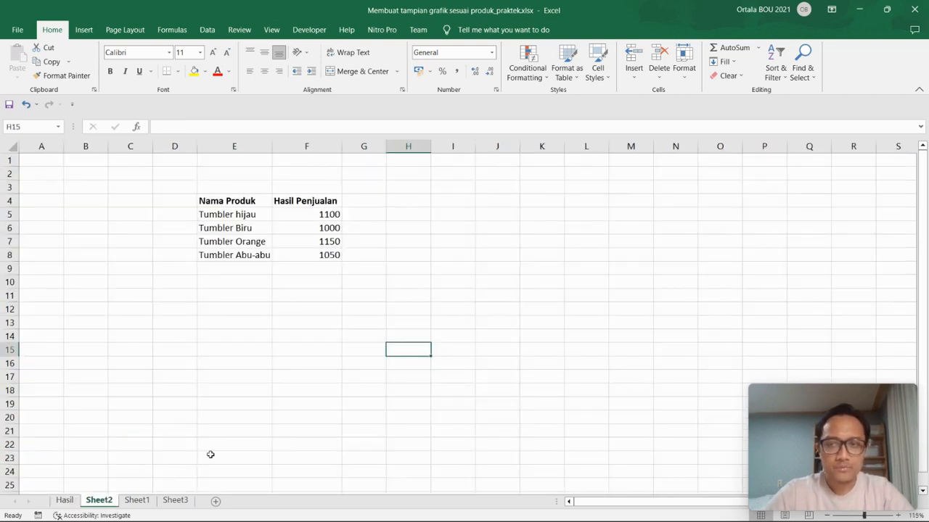
{"action": "left_click", "coordinate": [240, 201]}
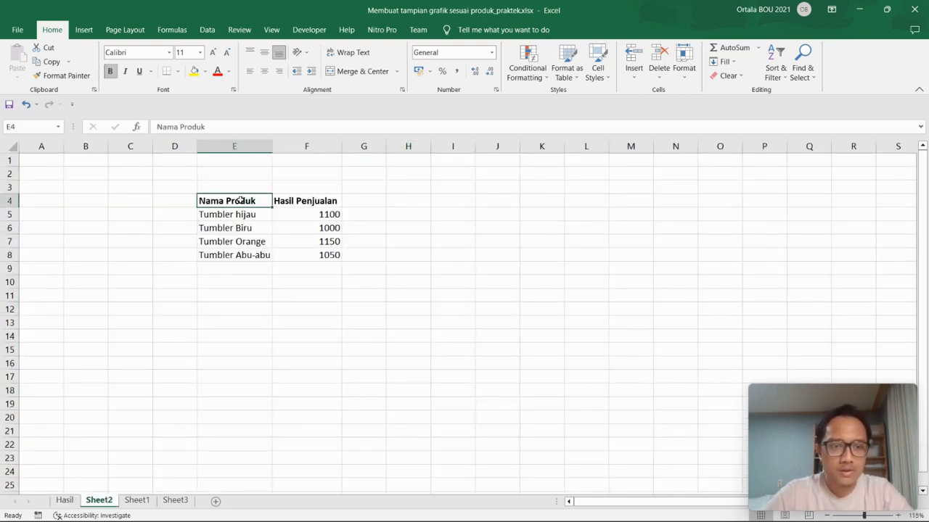
{"action": "key", "text": "ctrl+a"}
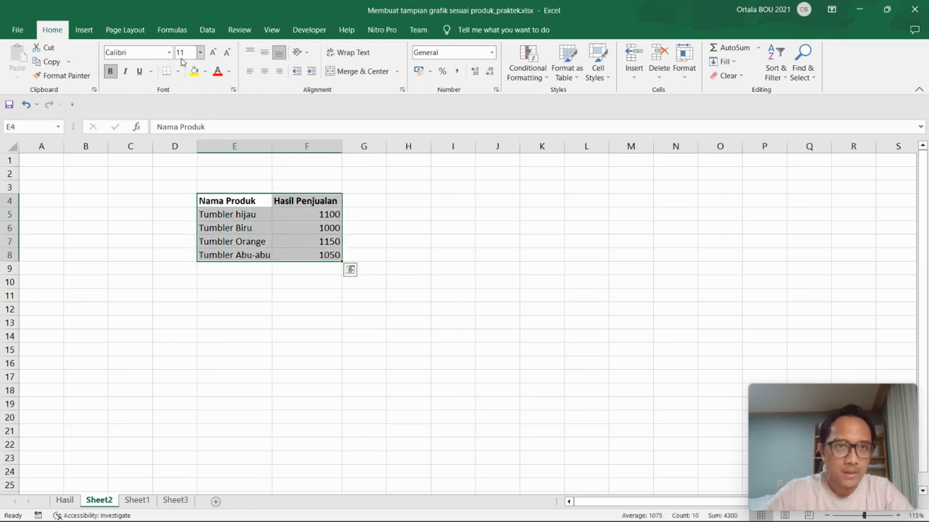
{"action": "left_click", "coordinate": [84, 30]}
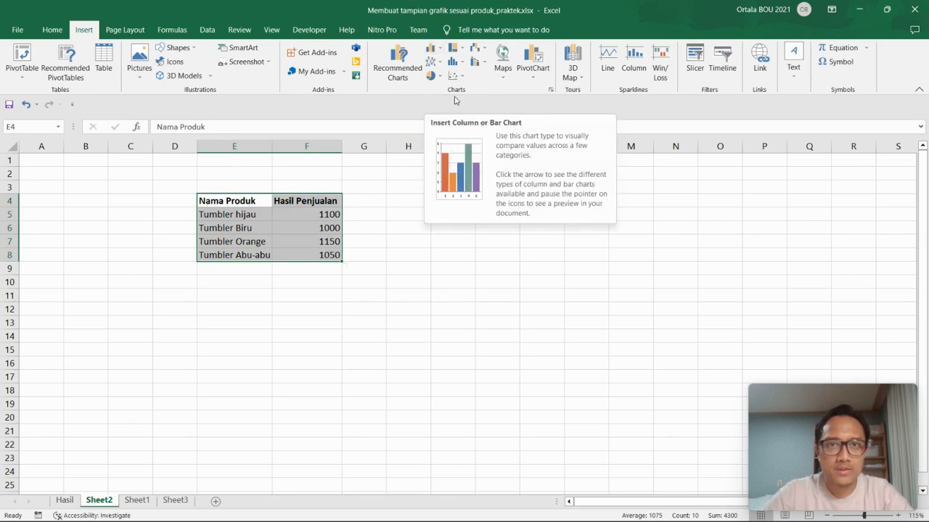
{"action": "left_click", "coordinate": [439, 49]}
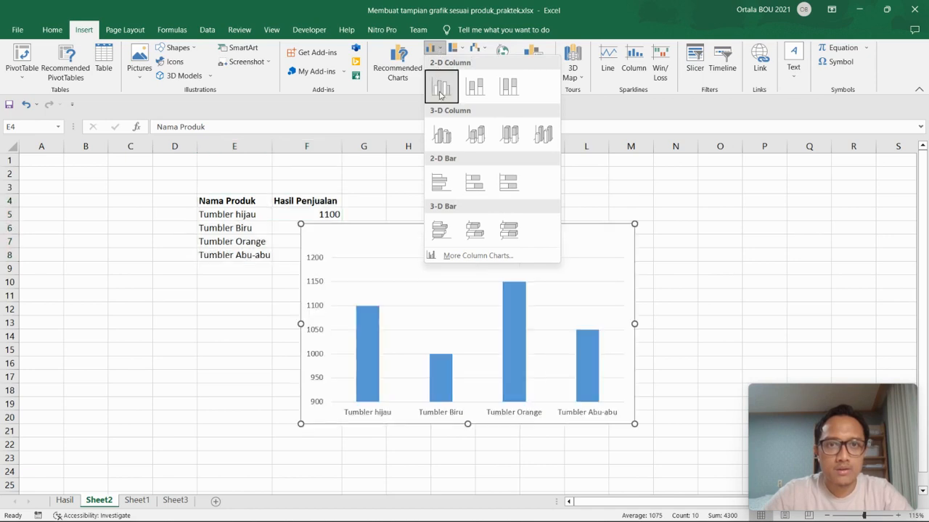
{"action": "left_click", "coordinate": [440, 88]}
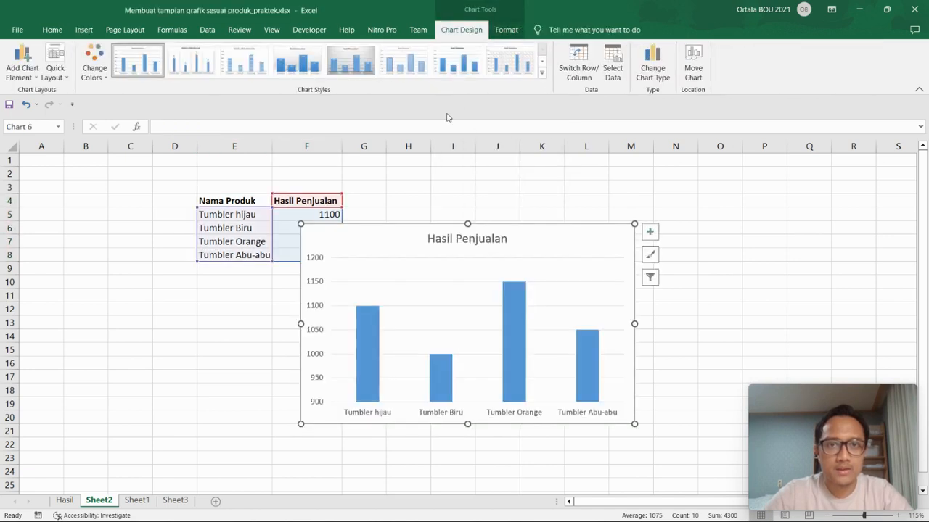
{"action": "left_click", "coordinate": [545, 200]}
{"action": "left_click", "coordinate": [675, 269]}
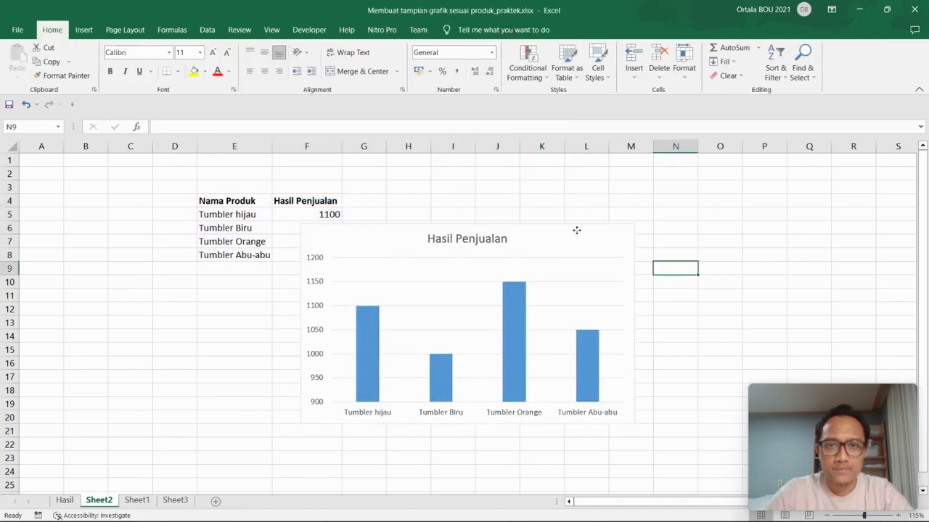
Step: Move the column chart below the data table so it no longer covers the sales figures
{"action": "left_click", "coordinate": [552, 239]}
{"action": "left_click_drag", "start_coordinate": [552, 230], "coordinate": [460, 276]}
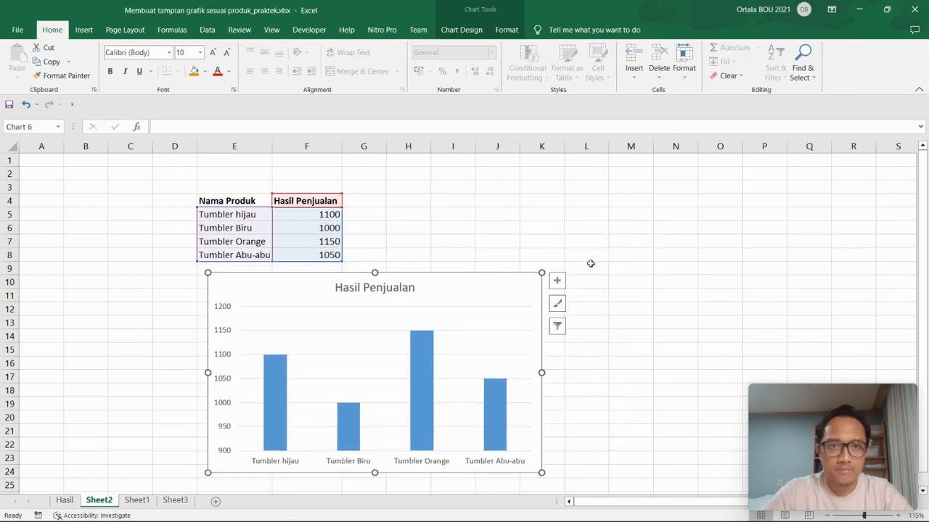
{"action": "left_click", "coordinate": [588, 255]}
{"action": "scroll", "coordinate": [593, 313], "scroll_direction": "down", "scroll_amount": 1}
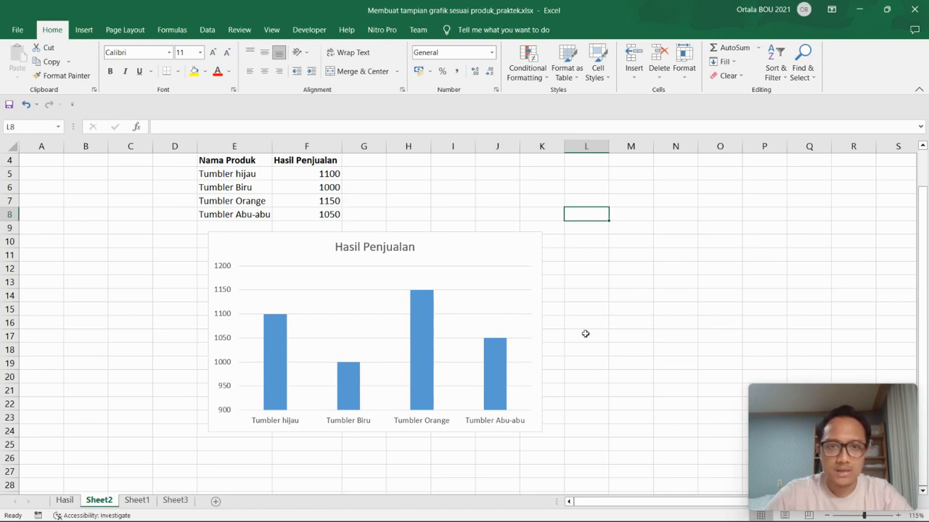
Step: Fill only the Tumbler hijau column of the chart with standard green
{"action": "left_click", "coordinate": [278, 353]}
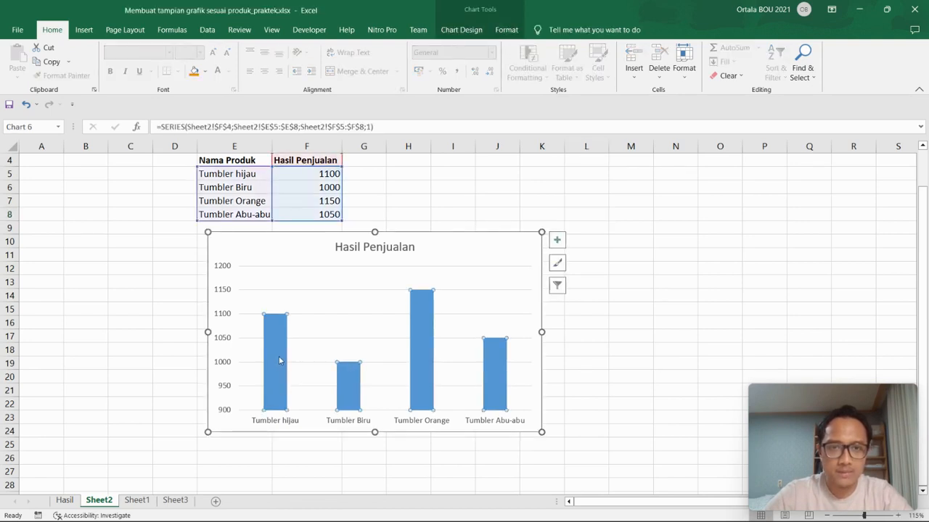
{"action": "double_click", "coordinate": [278, 356]}
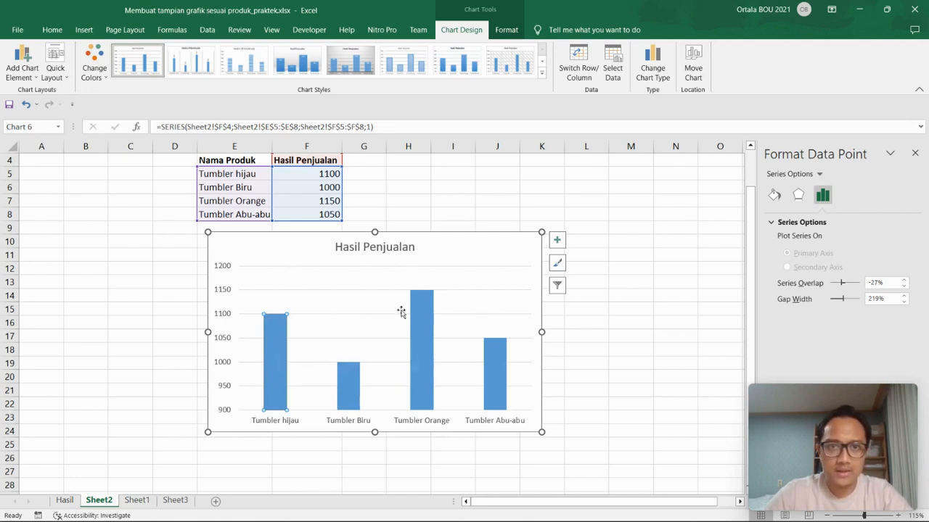
{"action": "left_click", "coordinate": [774, 194]}
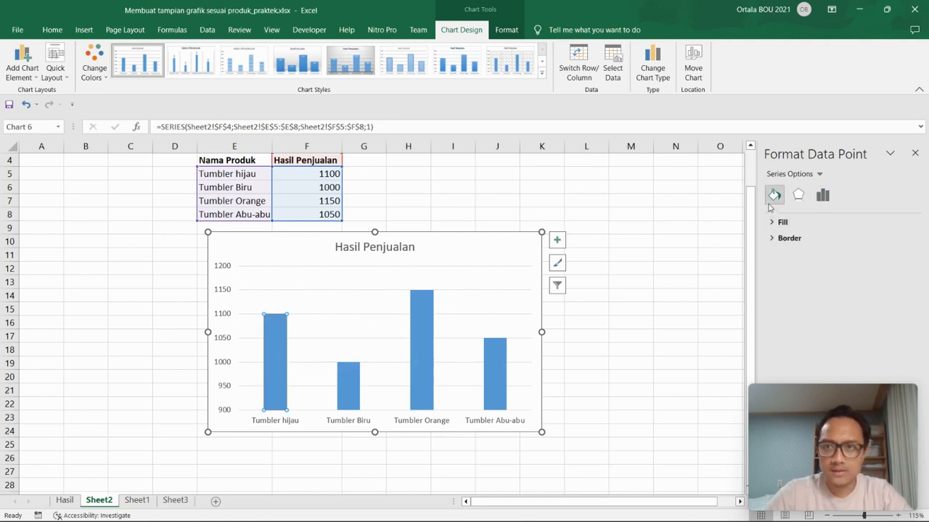
{"action": "left_click", "coordinate": [778, 222]}
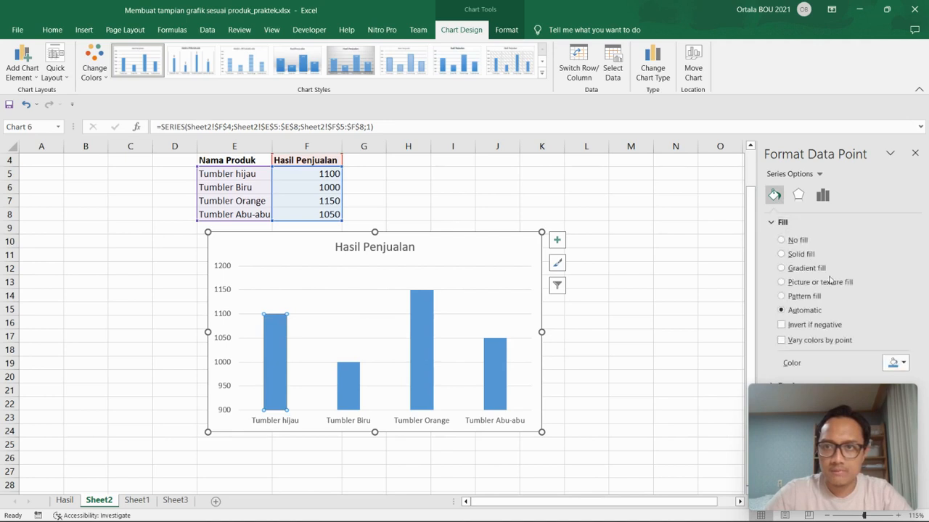
{"action": "left_click", "coordinate": [904, 364]}
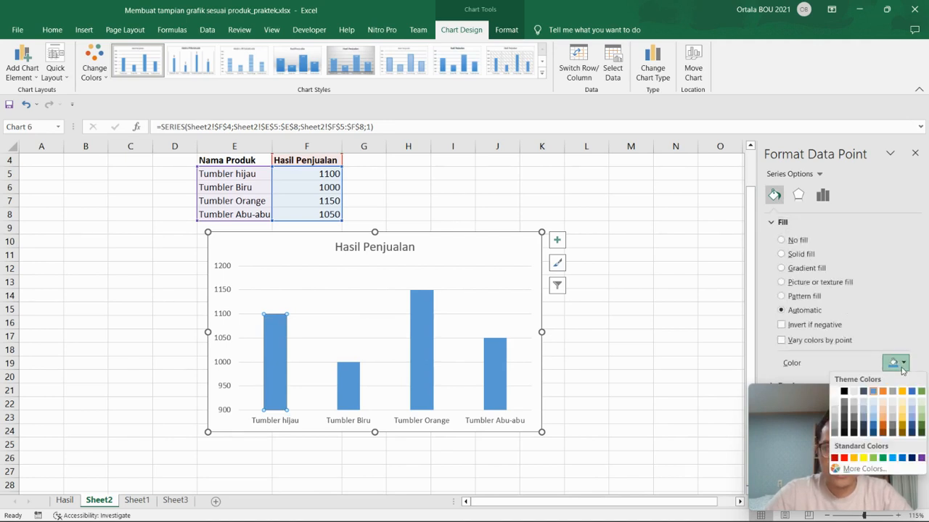
{"action": "left_click", "coordinate": [882, 459]}
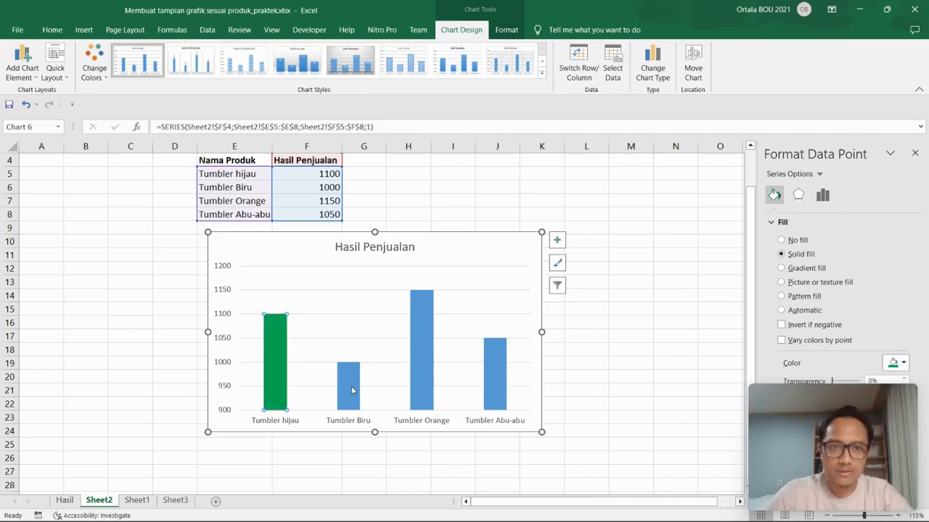
Step: Fill the Tumbler Orange column of the chart with the theme orange
{"action": "left_click", "coordinate": [422, 360]}
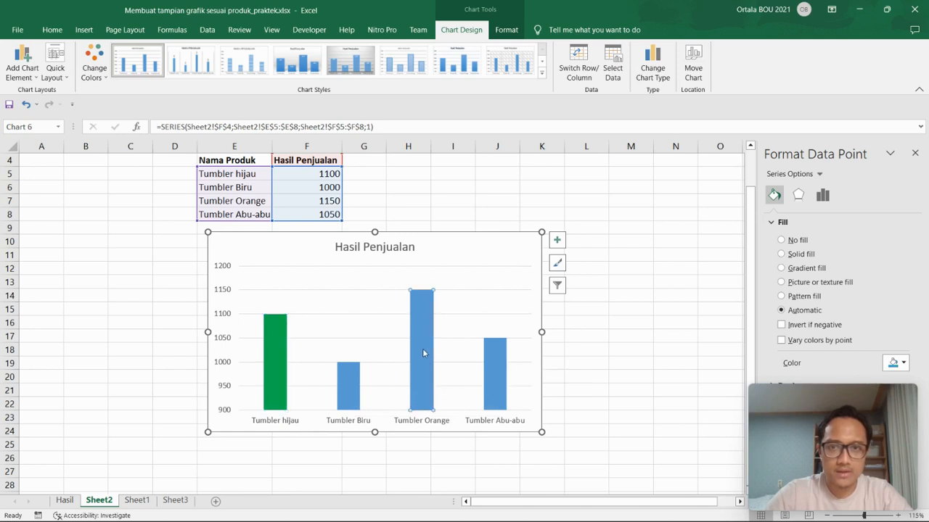
{"action": "left_click", "coordinate": [904, 364]}
{"action": "left_click", "coordinate": [883, 393]}
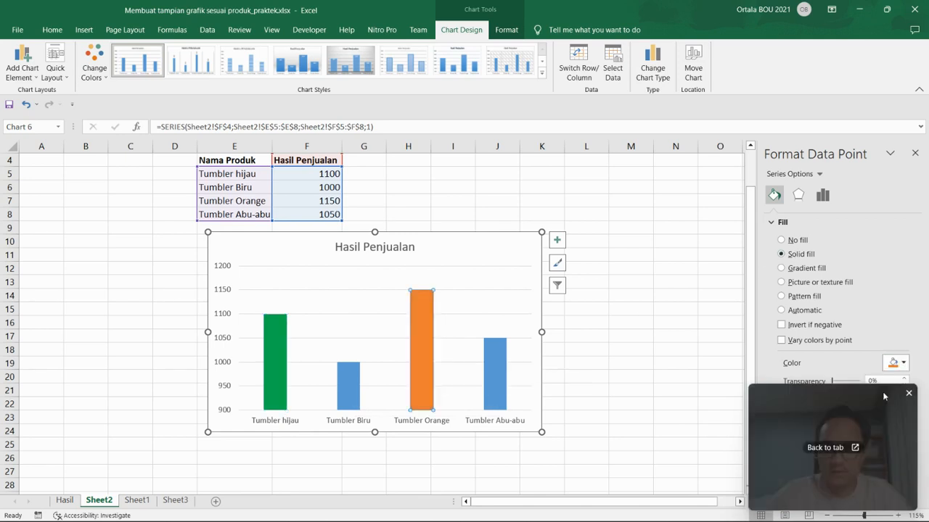
Step: Fill the Tumbler Abu-abu column of the chart with the theme gray and deselect the chart
{"action": "left_click", "coordinate": [497, 382]}
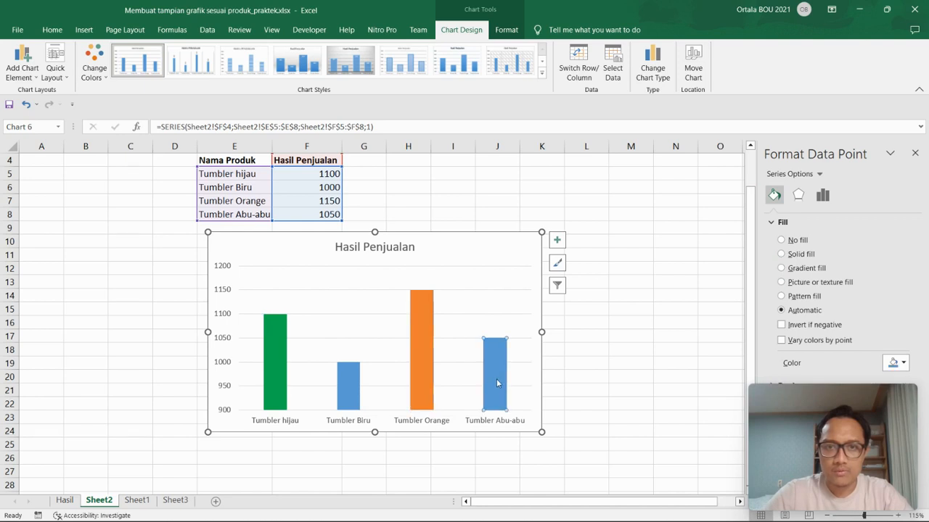
{"action": "left_click", "coordinate": [907, 364]}
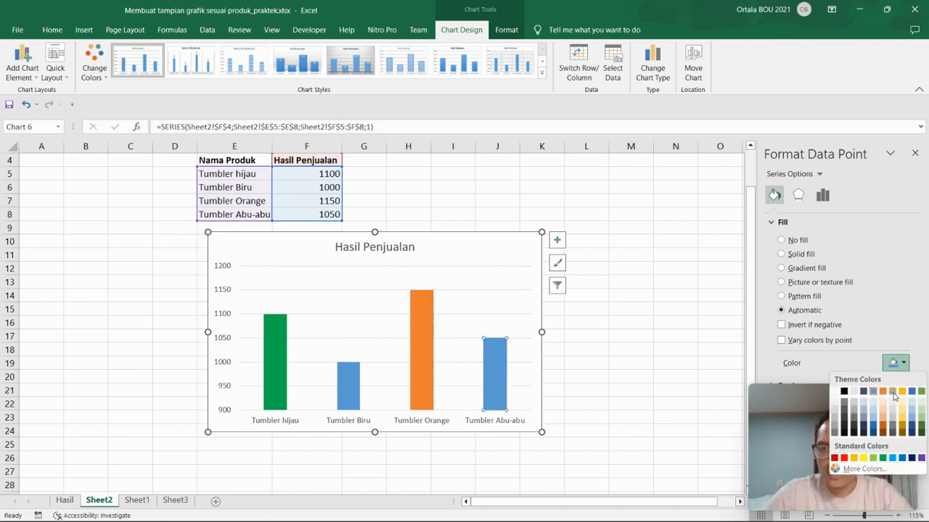
{"action": "left_click", "coordinate": [892, 392]}
{"action": "left_click", "coordinate": [603, 363]}
{"action": "left_click", "coordinate": [639, 386]}
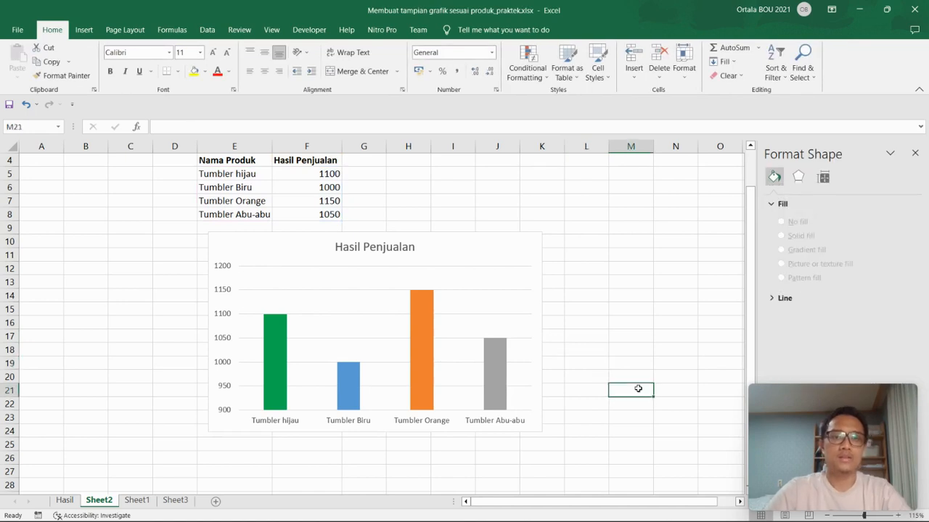
Step: Move the chart left to columns A through G, freeing the space beside it
{"action": "left_click", "coordinate": [610, 295]}
{"action": "left_click_drag", "start_coordinate": [495, 249], "coordinate": [315, 248]}
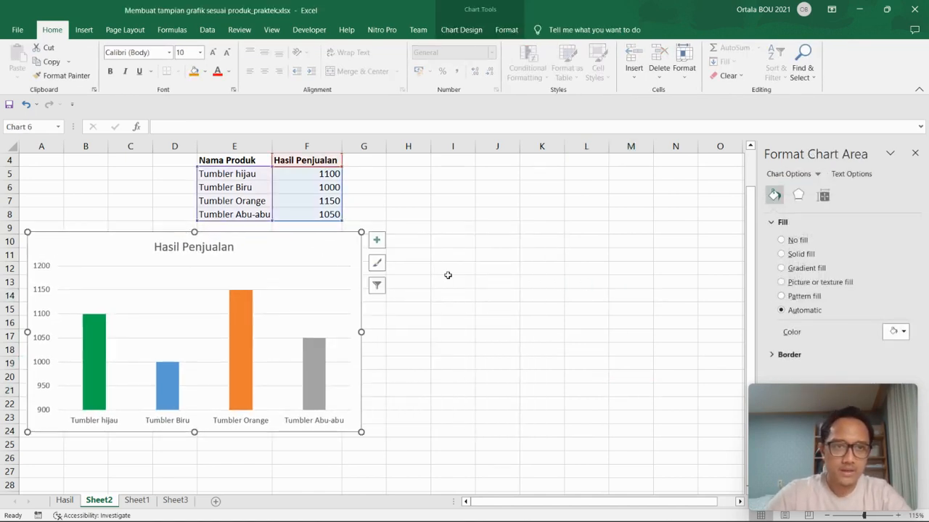
{"action": "key", "text": "ctrl+c"}
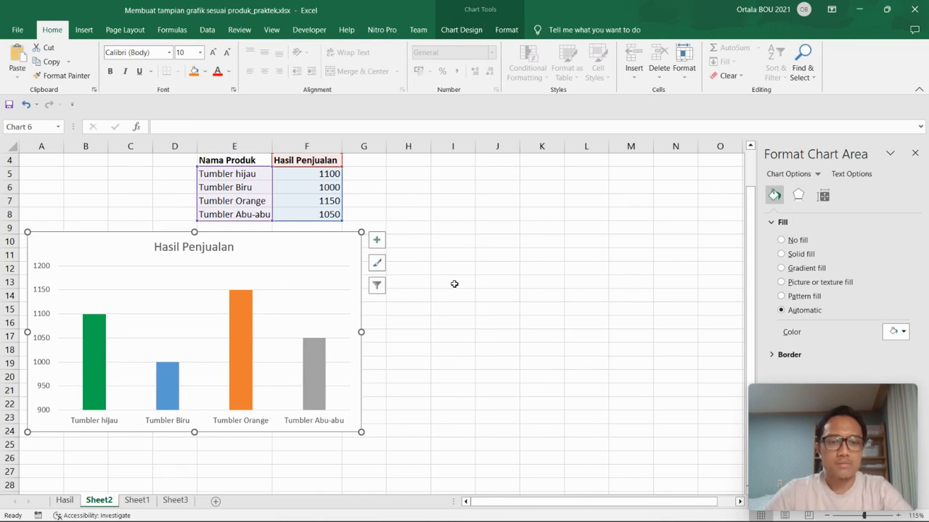
{"action": "key", "text": "ctrl+v"}
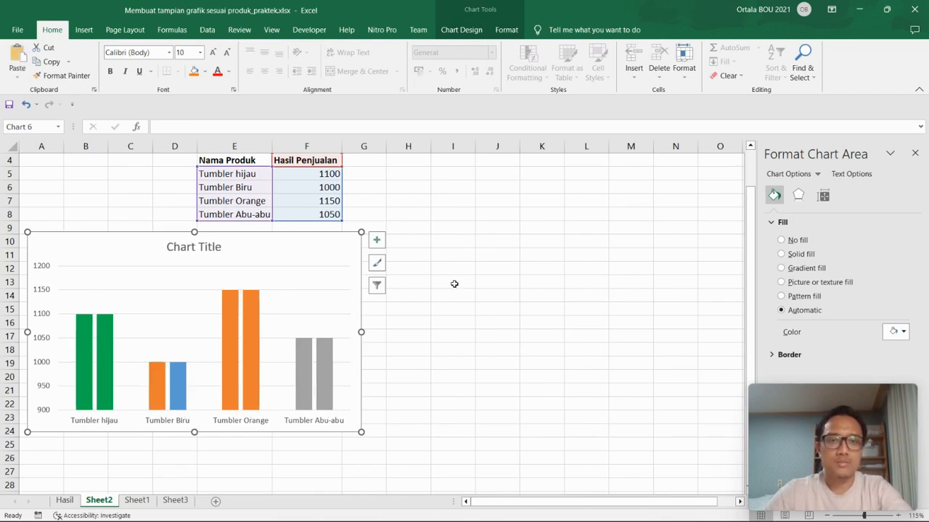
{"action": "key", "text": "ctrl+z"}
Step: Duplicate the Hasil Penjualan chart, place the copy beside the original at the same height, and close the formatting pane
{"action": "left_click", "coordinate": [510, 284]}
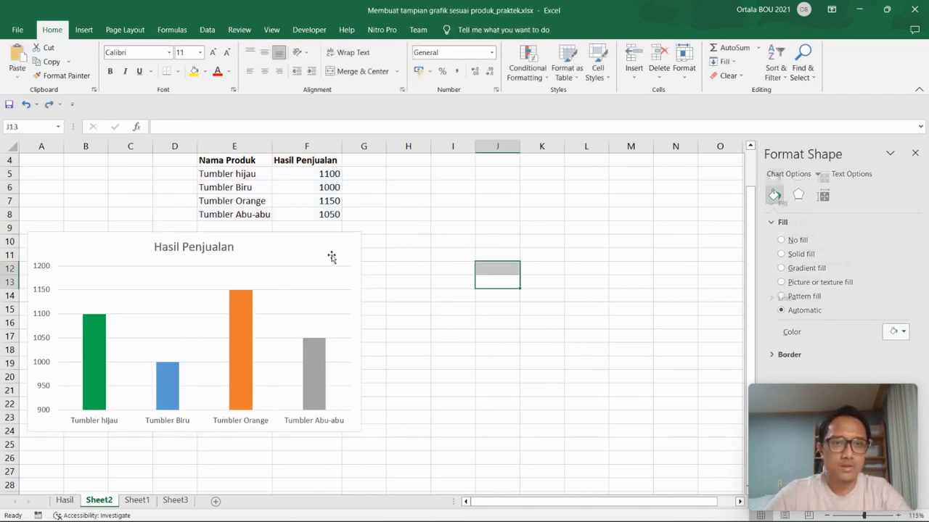
{"action": "left_click", "coordinate": [330, 256]}
{"action": "left_click", "coordinate": [508, 302]}
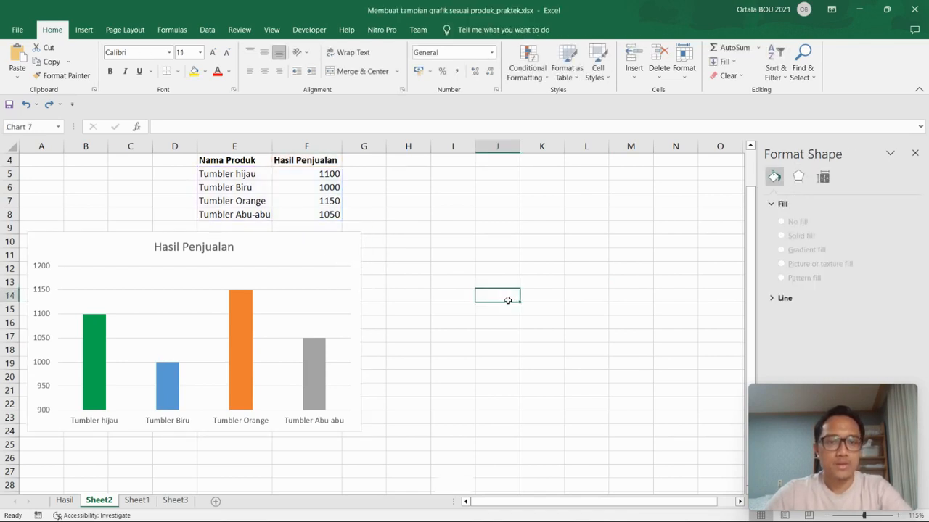
{"action": "key", "text": "ctrl+v"}
{"action": "left_click_drag", "start_coordinate": [542, 298], "coordinate": [444, 239]}
{"action": "left_click", "coordinate": [564, 201]}
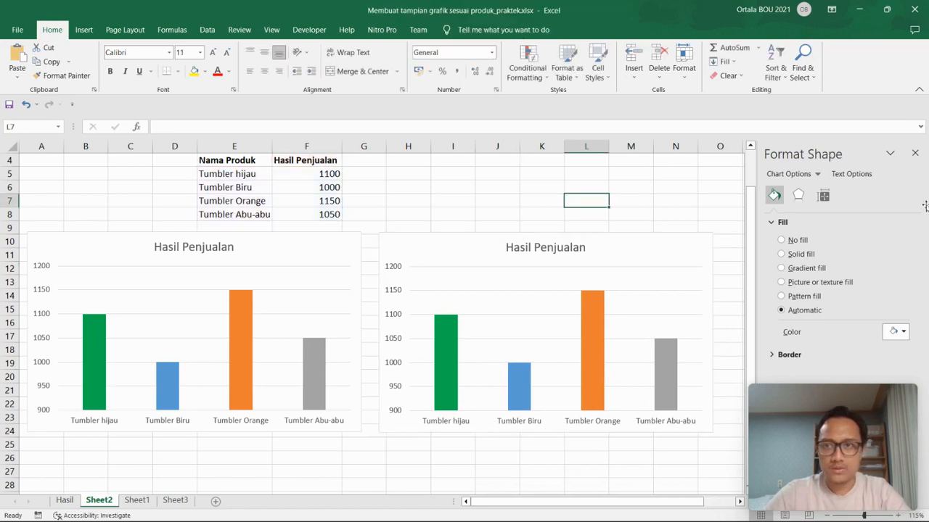
{"action": "left_click", "coordinate": [915, 153]}
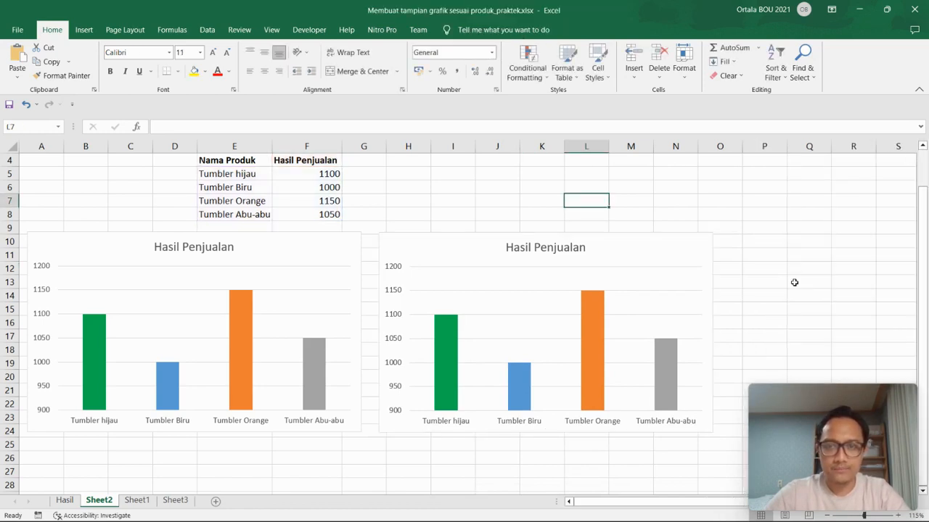
Step: Copy the green, blue, orange and gray bottle pictures from Sheet1 and paste them below the charts on Sheet2 at cell E28
{"action": "scroll", "coordinate": [795, 282], "scroll_direction": "down", "scroll_amount": 1}
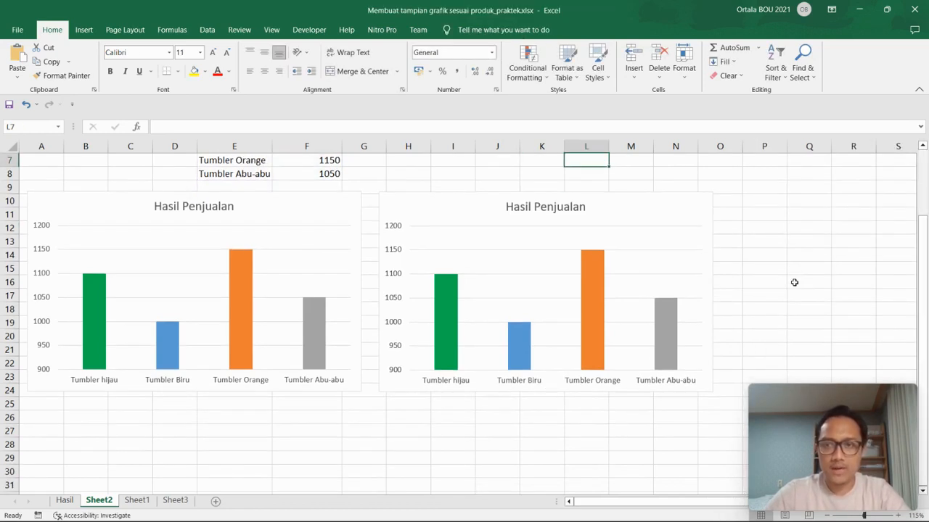
{"action": "left_click", "coordinate": [138, 500]}
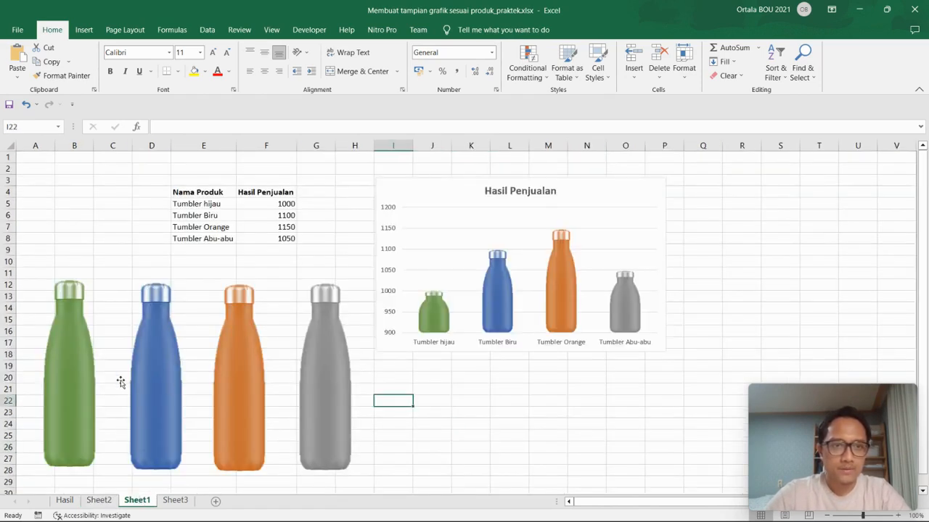
{"action": "left_click", "coordinate": [72, 394]}
{"action": "left_click", "coordinate": [161, 399], "text": "ctrl"}
{"action": "left_click", "coordinate": [241, 396], "text": "ctrl"}
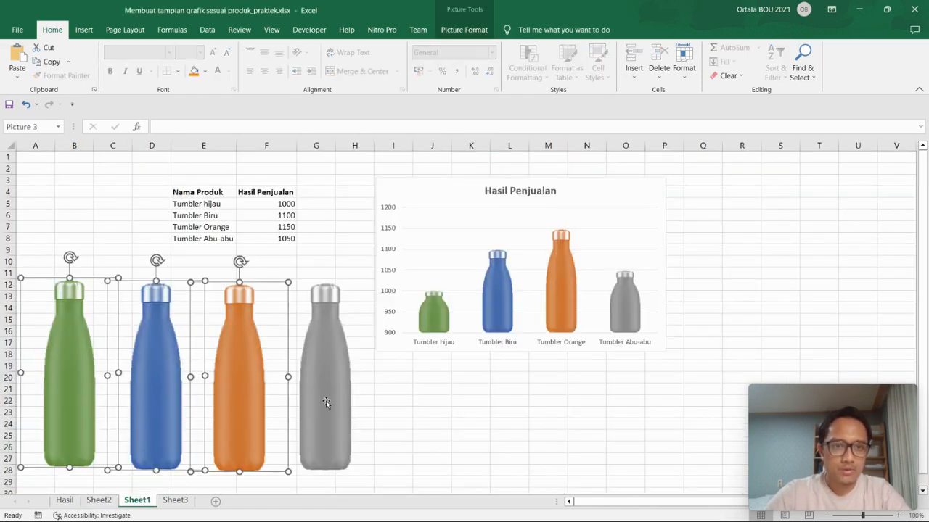
{"action": "left_click", "coordinate": [337, 403], "text": "ctrl"}
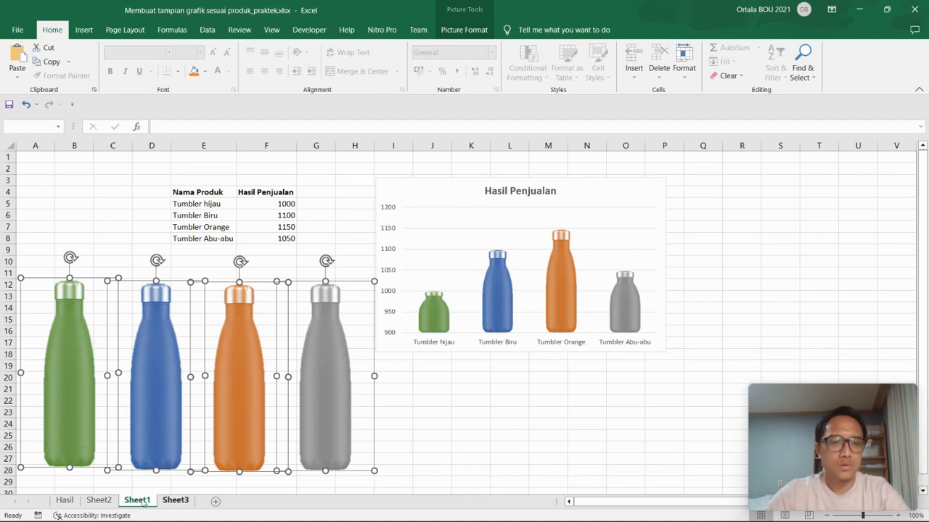
{"action": "left_click", "coordinate": [101, 501]}
{"action": "left_click", "coordinate": [245, 441]}
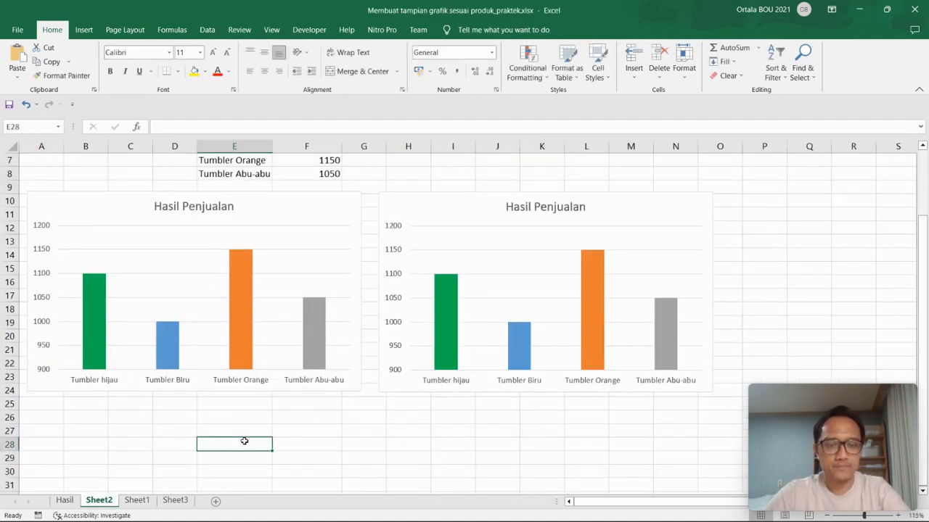
{"action": "key", "text": "ctrl+v"}
{"action": "scroll", "coordinate": [608, 376], "scroll_direction": "down", "scroll_amount": 2}
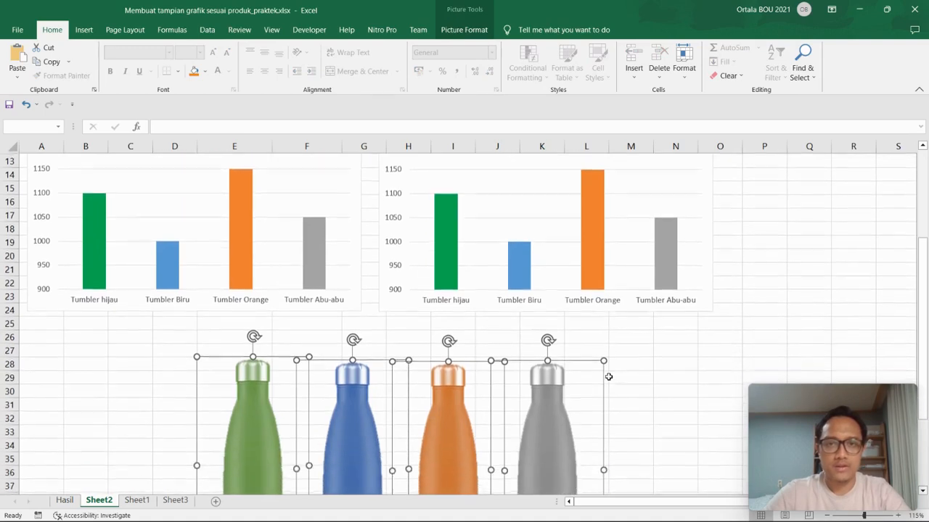
{"action": "left_click", "coordinate": [656, 363]}
{"action": "scroll", "coordinate": [641, 355], "scroll_direction": "up", "scroll_amount": 2}
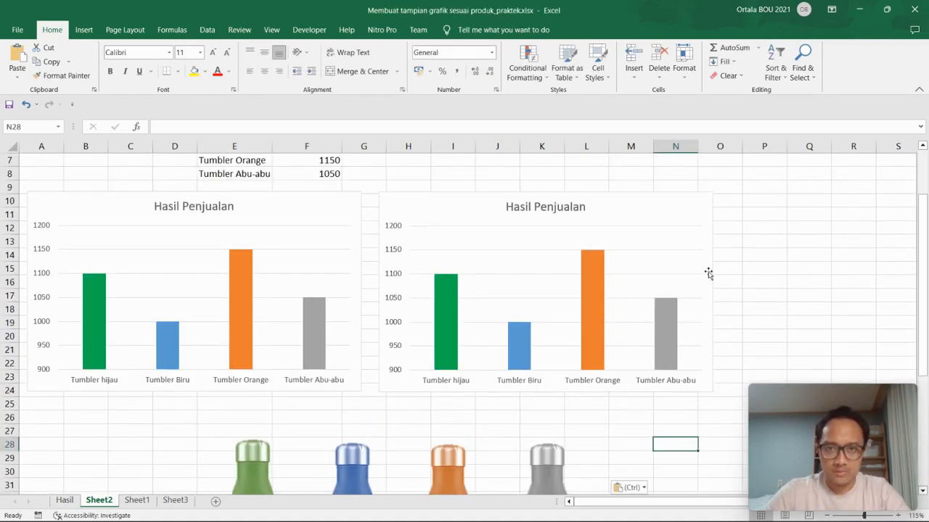
{"action": "scroll", "coordinate": [733, 273], "scroll_direction": "down", "scroll_amount": 1}
{"action": "scroll", "coordinate": [663, 253], "scroll_direction": "up", "scroll_amount": 1}
Step: Set the gap width of the duplicated chart's columns to 20% and deselect the chart
{"action": "left_click", "coordinate": [651, 214]}
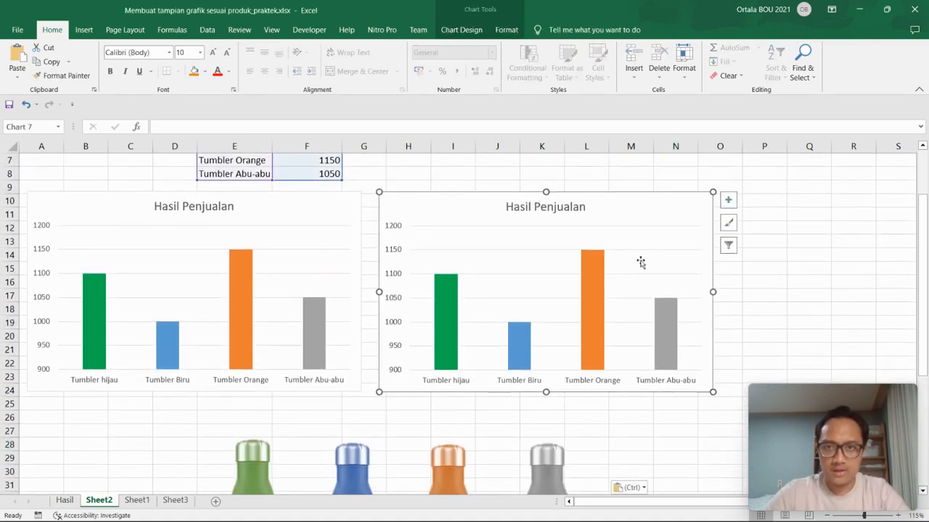
{"action": "double_click", "coordinate": [593, 291]}
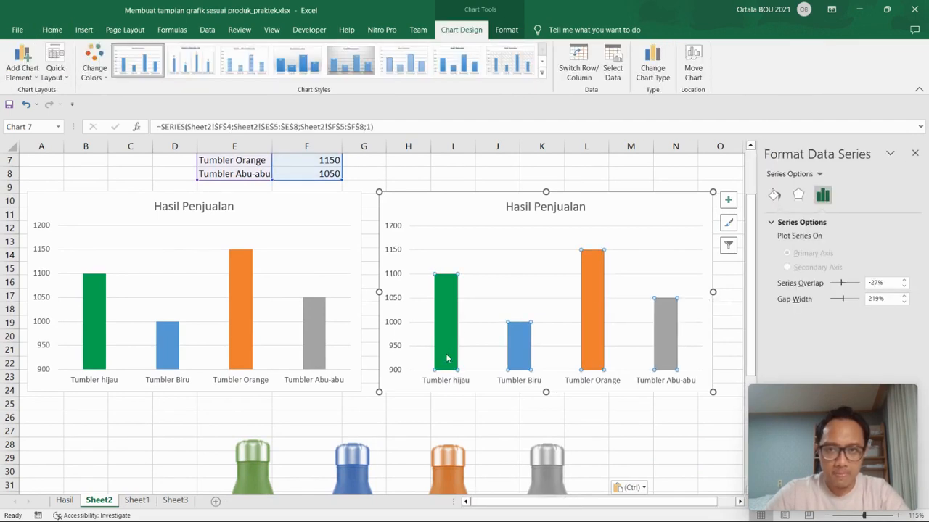
{"action": "mouse_move", "coordinate": [454, 352]}
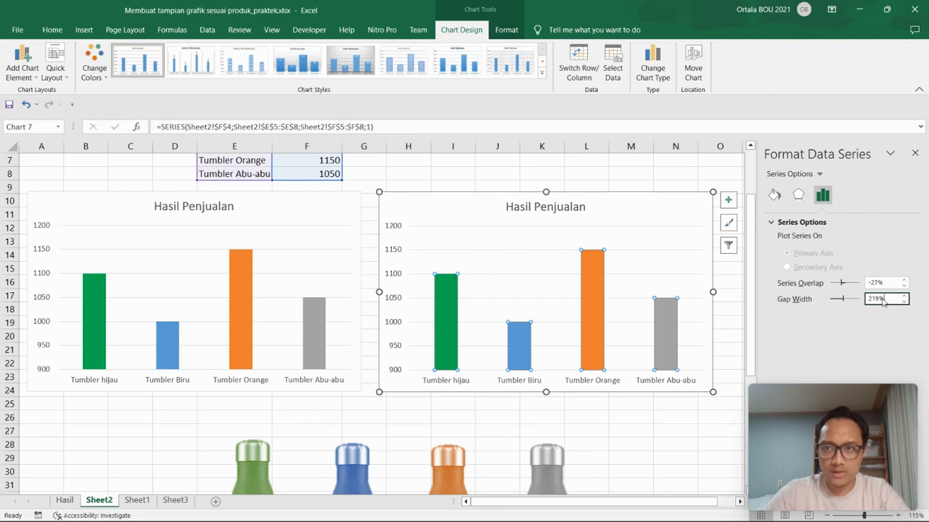
{"action": "left_click_drag", "start_coordinate": [883, 301], "coordinate": [858, 302]}
{"action": "type", "text": "20"}
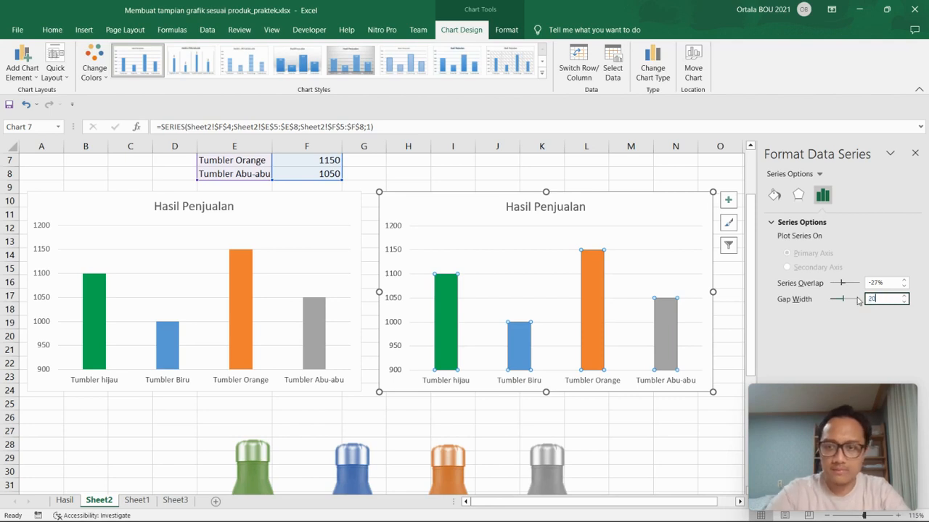
{"action": "key", "text": "Return"}
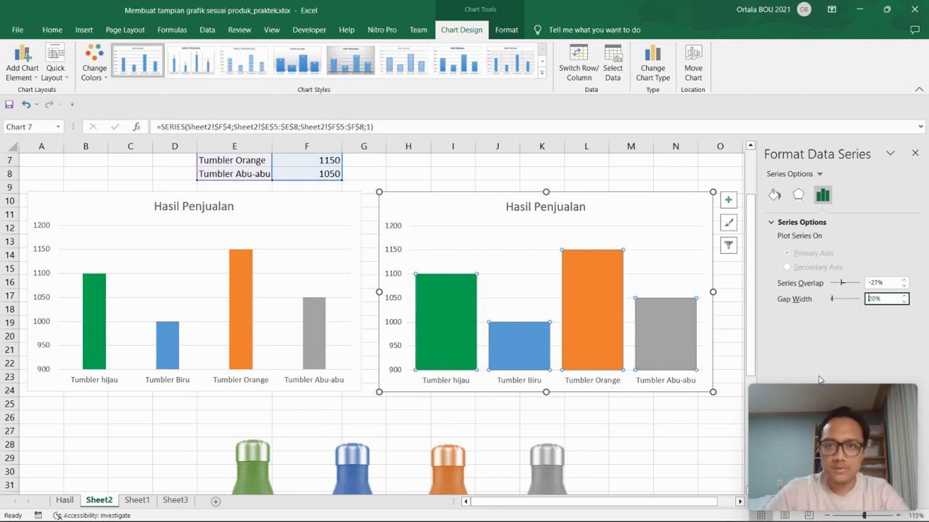
{"action": "left_click", "coordinate": [653, 436]}
Step: Copy the green bottle picture and paste it into only the Tumbler hijau column of the duplicated chart
{"action": "scroll", "coordinate": [540, 410], "scroll_direction": "down", "scroll_amount": 2}
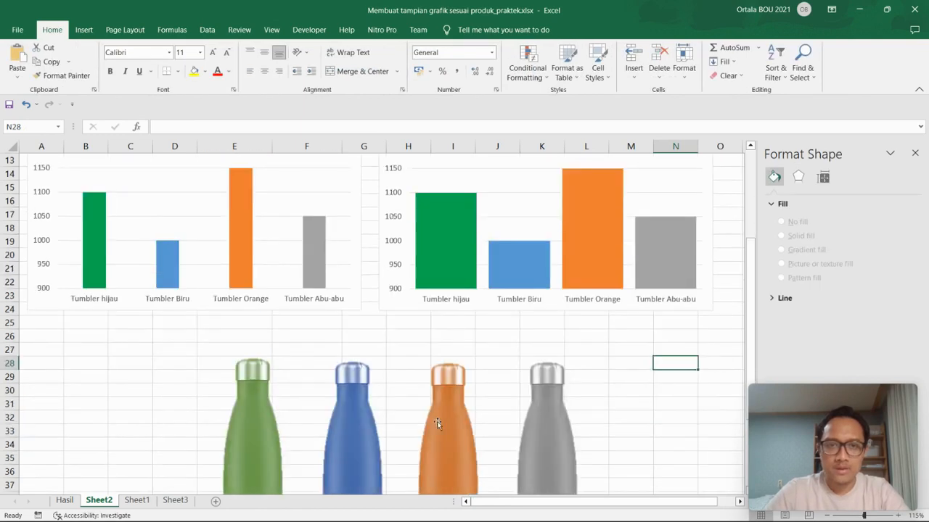
{"action": "left_click", "coordinate": [262, 423]}
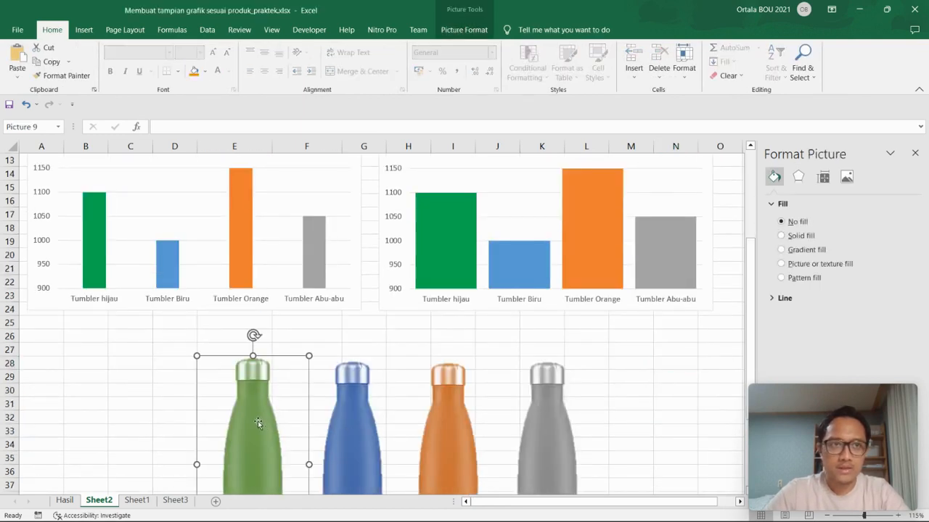
{"action": "left_click", "coordinate": [53, 64]}
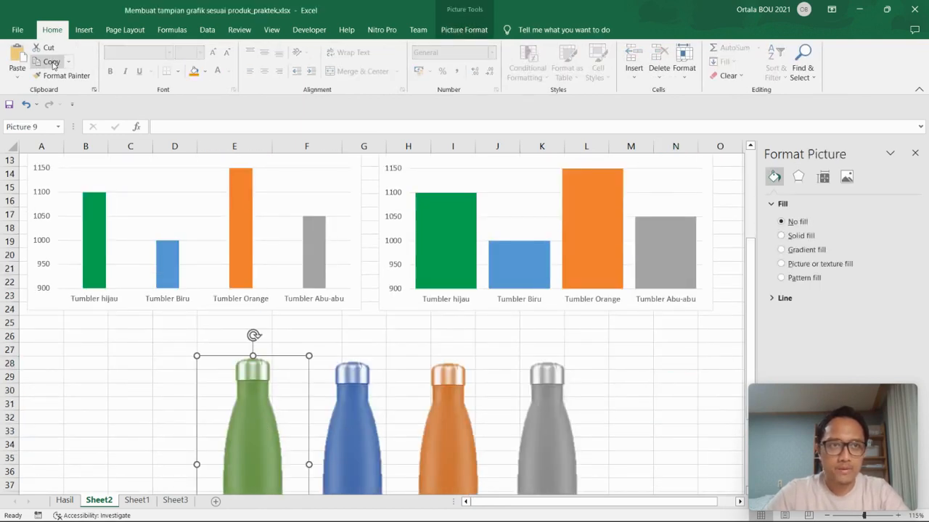
{"action": "scroll", "coordinate": [436, 363], "scroll_direction": "up", "scroll_amount": 3}
{"action": "left_click", "coordinate": [435, 368]}
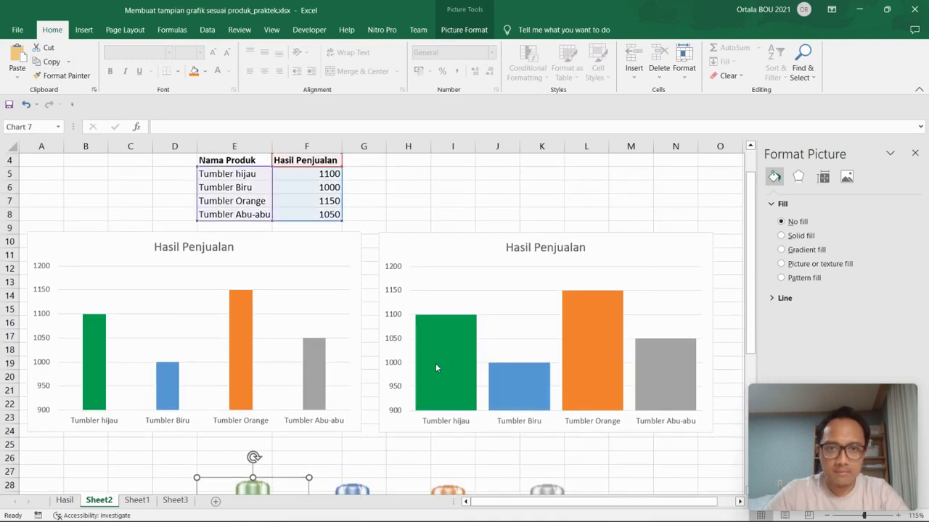
{"action": "left_click", "coordinate": [449, 353]}
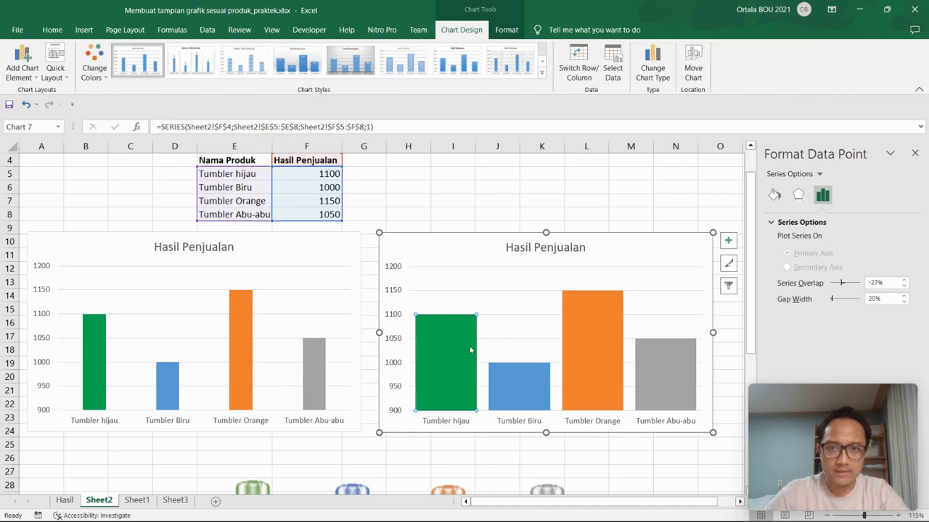
{"action": "scroll", "coordinate": [460, 376], "scroll_direction": "down", "scroll_amount": 1}
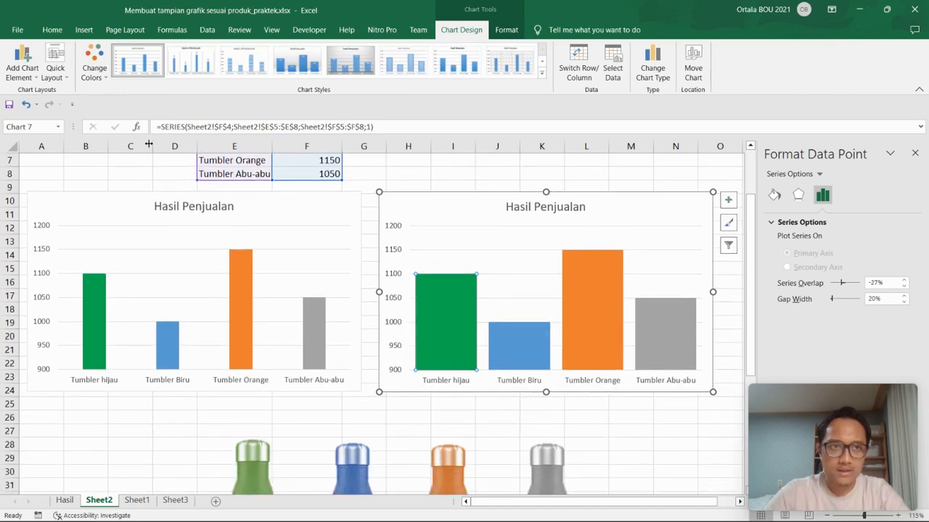
{"action": "left_click", "coordinate": [19, 32]}
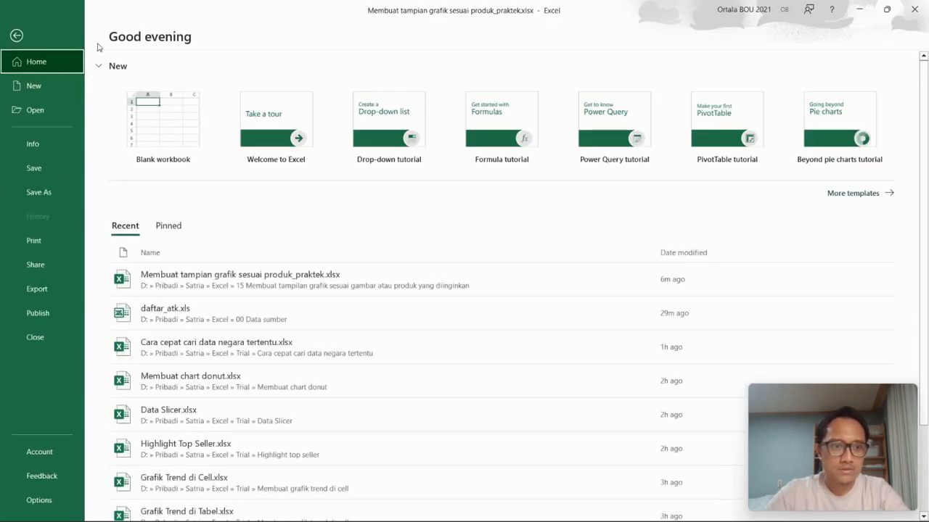
{"action": "key", "text": "Escape"}
{"action": "left_click", "coordinate": [51, 30]}
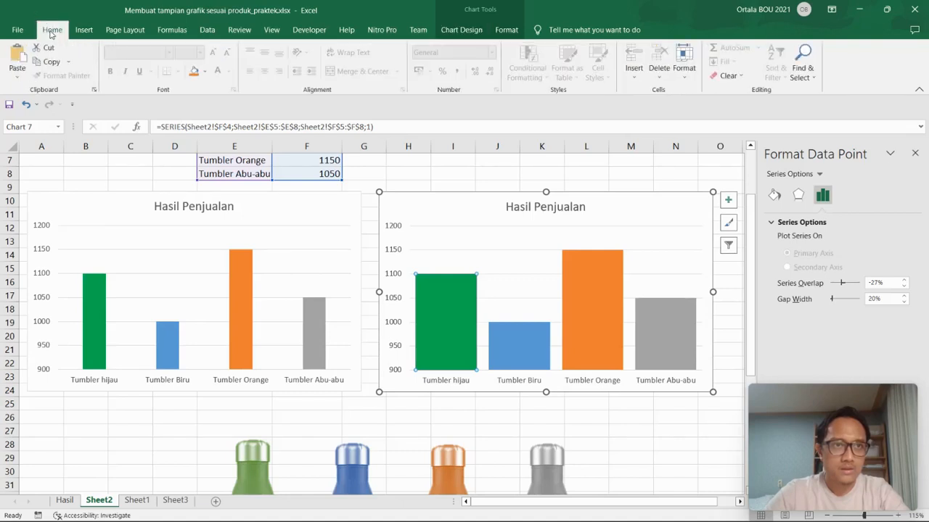
{"action": "left_click", "coordinate": [18, 55]}
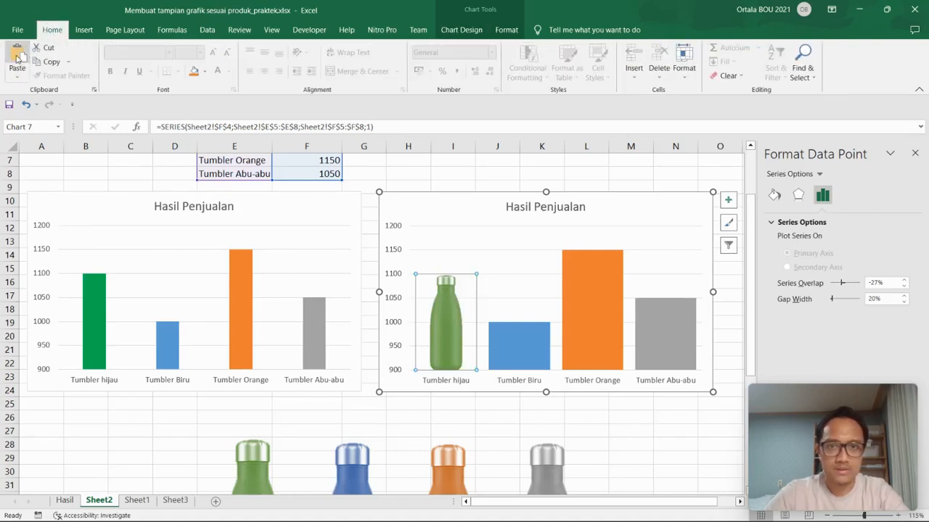
Step: Copy the blue bottle picture and paste it into only the Tumbler Biru column of the duplicated chart
{"action": "scroll", "coordinate": [228, 290], "scroll_direction": "down", "scroll_amount": 2}
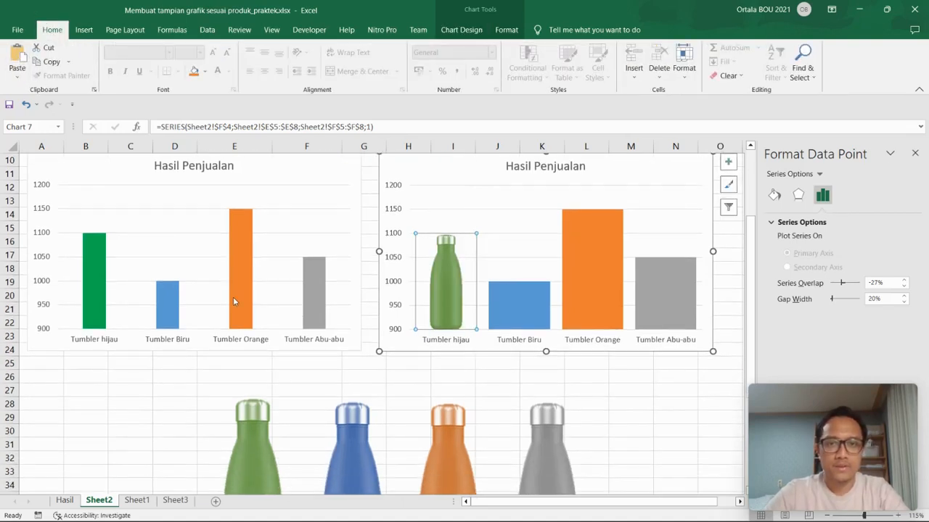
{"action": "left_click", "coordinate": [351, 415]}
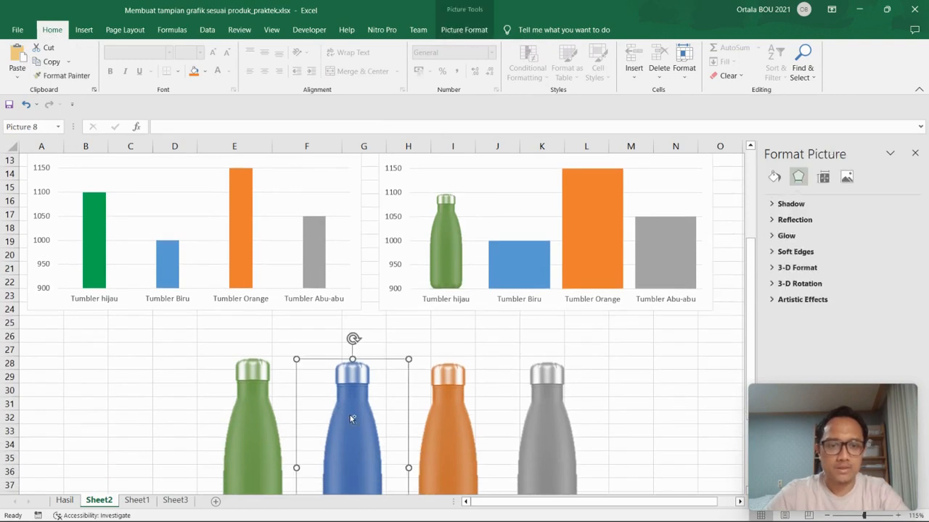
{"action": "scroll", "coordinate": [598, 399], "scroll_direction": "up", "scroll_amount": 2}
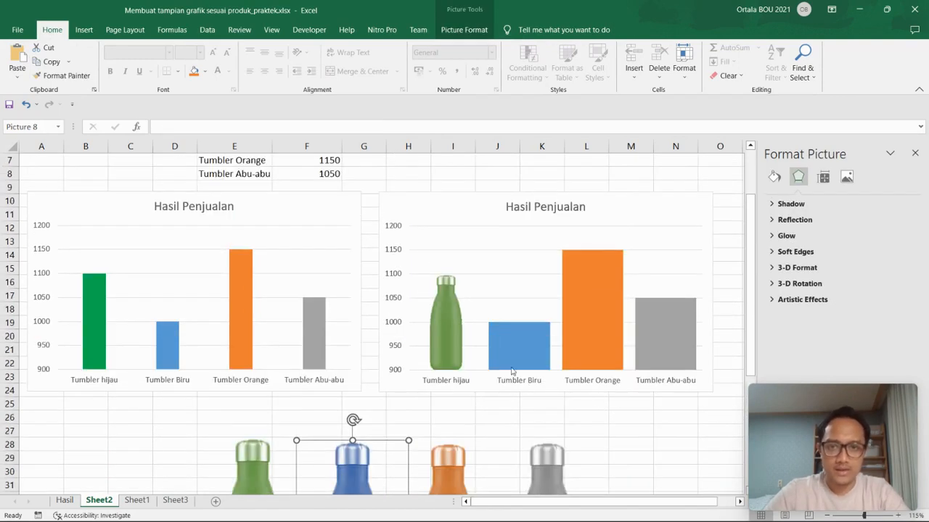
{"action": "left_click", "coordinate": [520, 354]}
{"action": "left_click", "coordinate": [519, 341]}
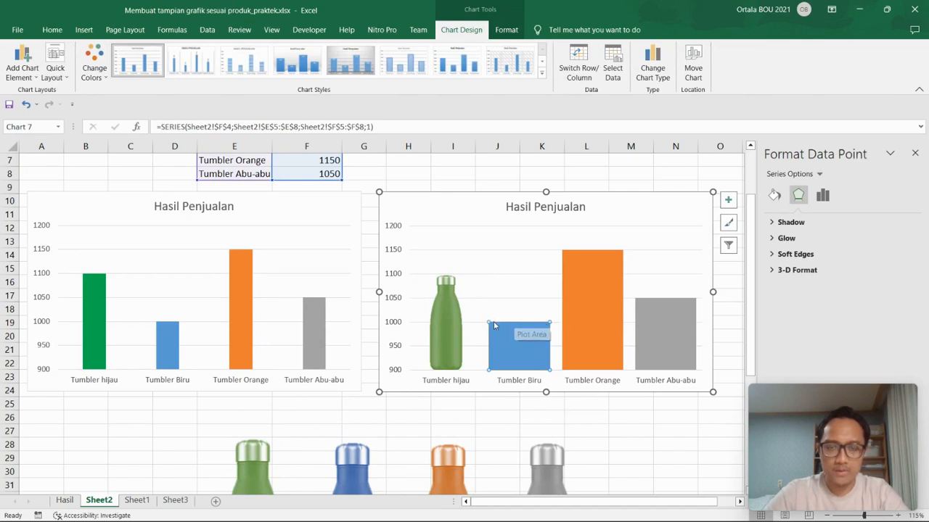
{"action": "key", "text": "ctrl+v"}
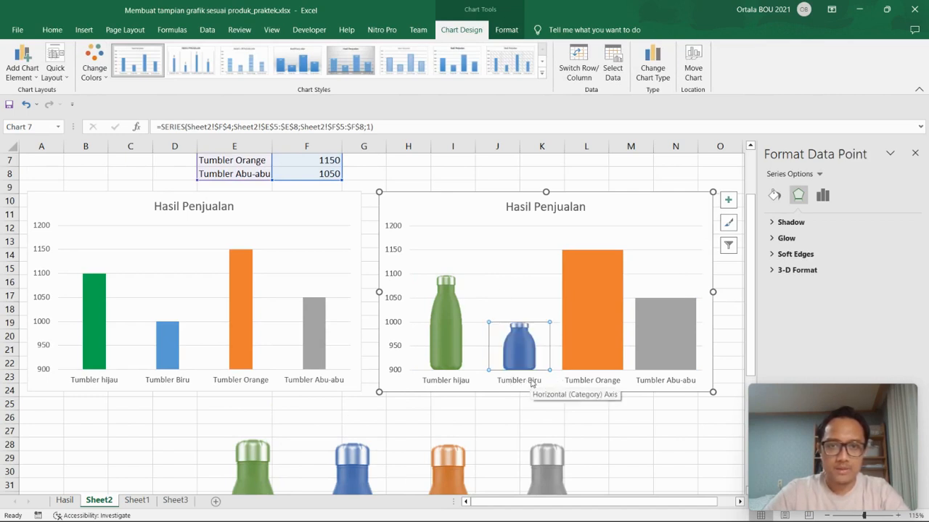
Step: Copy the orange bottle picture and paste it into only the Tumbler Orange column of the duplicated chart
{"action": "left_click", "coordinate": [448, 459]}
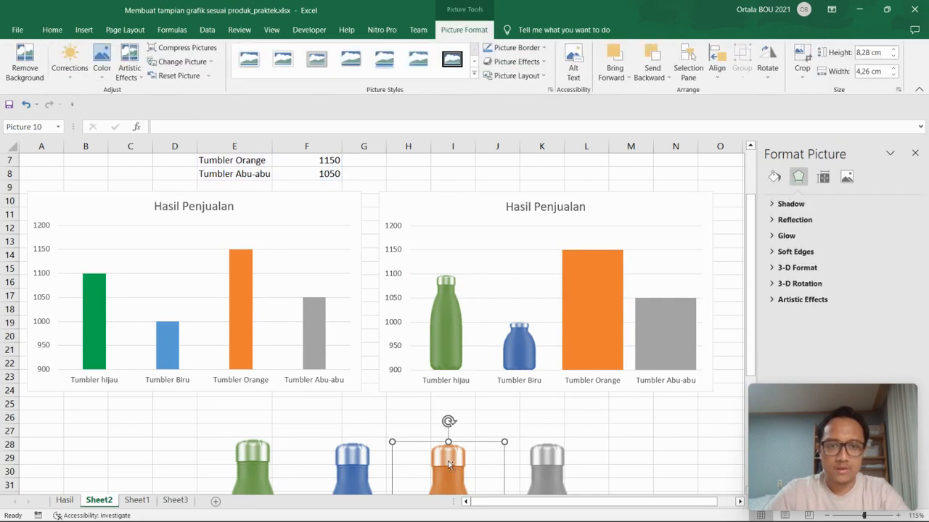
{"action": "left_click", "coordinate": [603, 329]}
{"action": "left_click", "coordinate": [598, 323]}
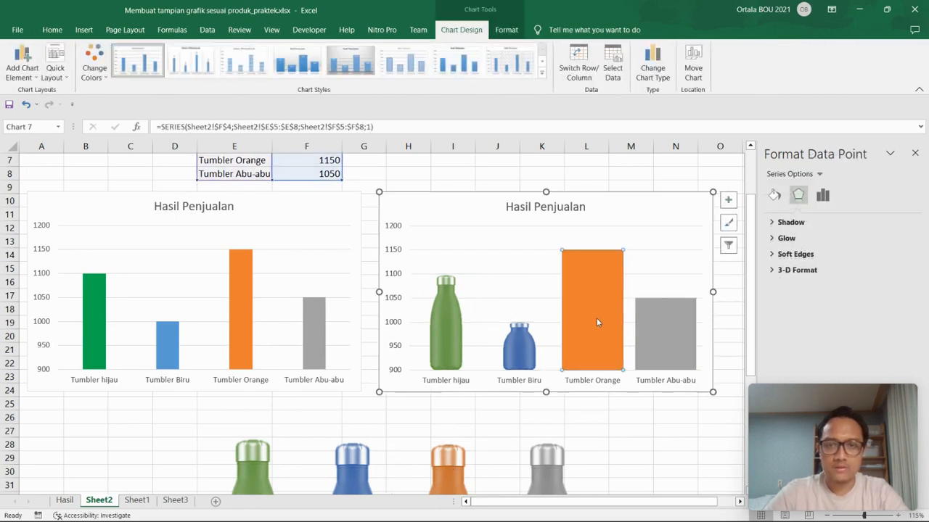
{"action": "key", "text": "ctrl+v"}
Step: Copy the gray bottle picture and paste it into only the Tumbler Abu-abu column of the duplicated chart
{"action": "left_click", "coordinate": [540, 475]}
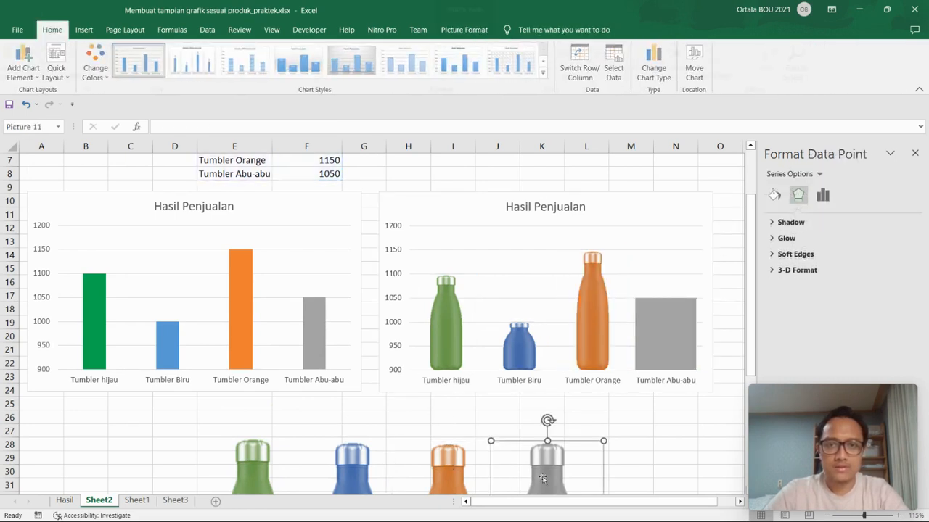
{"action": "left_click", "coordinate": [670, 330]}
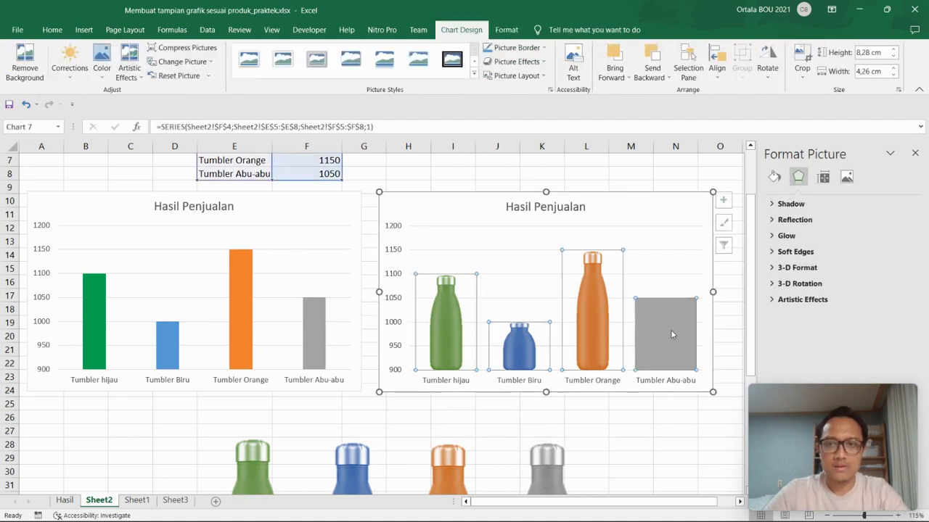
{"action": "left_click", "coordinate": [667, 329]}
{"action": "key", "text": "ctrl+v"}
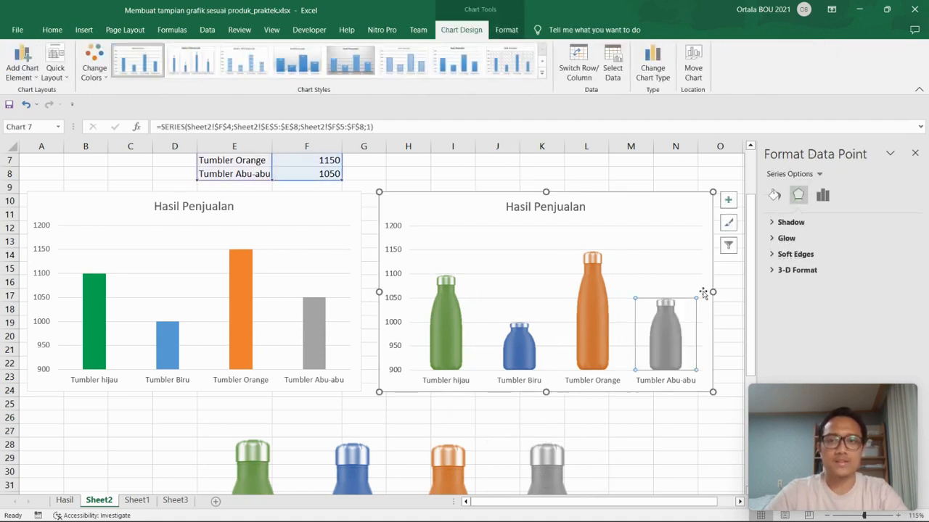
Step: Close the data point formatting options and move the bottle picture chart up beside the sales table, starting around row 4
{"action": "left_click", "coordinate": [915, 153]}
{"action": "scroll", "coordinate": [771, 215], "scroll_direction": "up", "scroll_amount": 1}
{"action": "scroll", "coordinate": [770, 216], "scroll_direction": "up", "scroll_amount": 2}
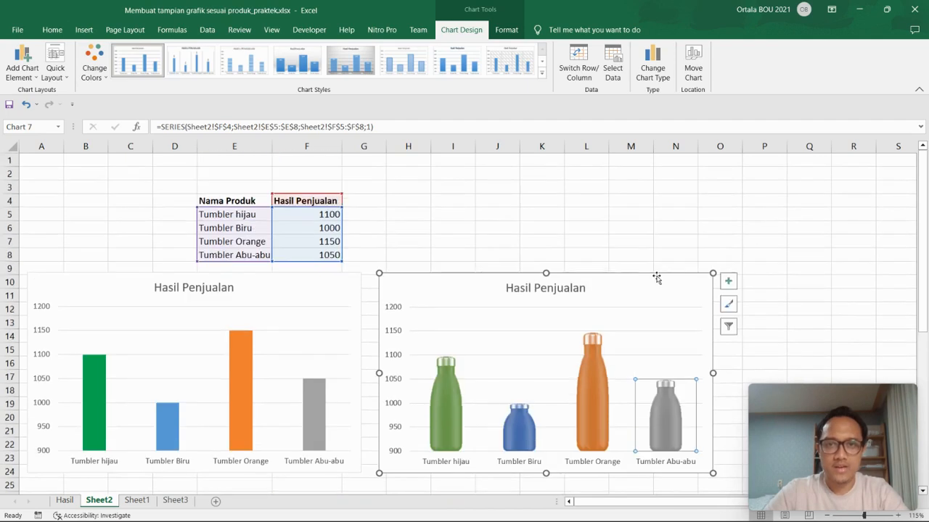
{"action": "left_click_drag", "start_coordinate": [642, 276], "coordinate": [661, 204]}
{"action": "left_click", "coordinate": [805, 249]}
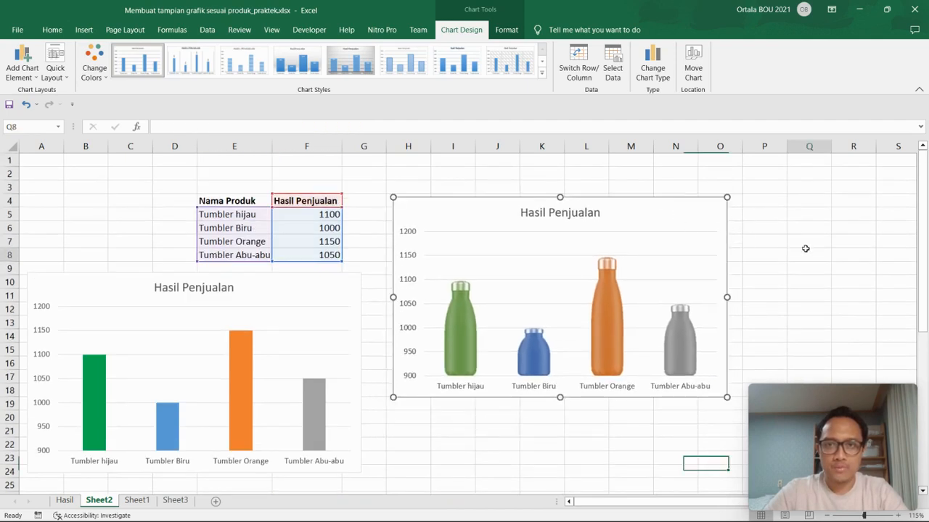
Step: Change the Hasil Penjualan values to 1000 for Tumbler hijau and 1100 for Tumbler Biru
{"action": "left_click", "coordinate": [311, 211]}
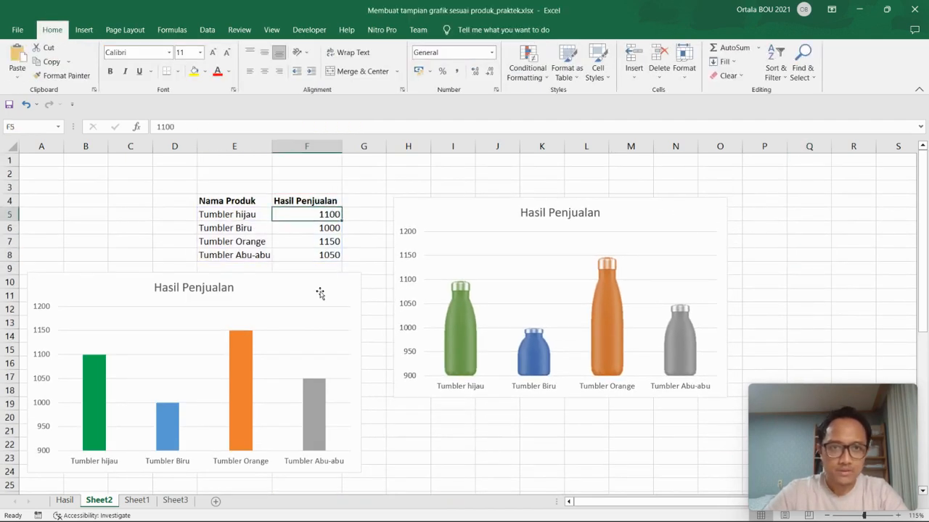
{"action": "type", "text": "1000"}
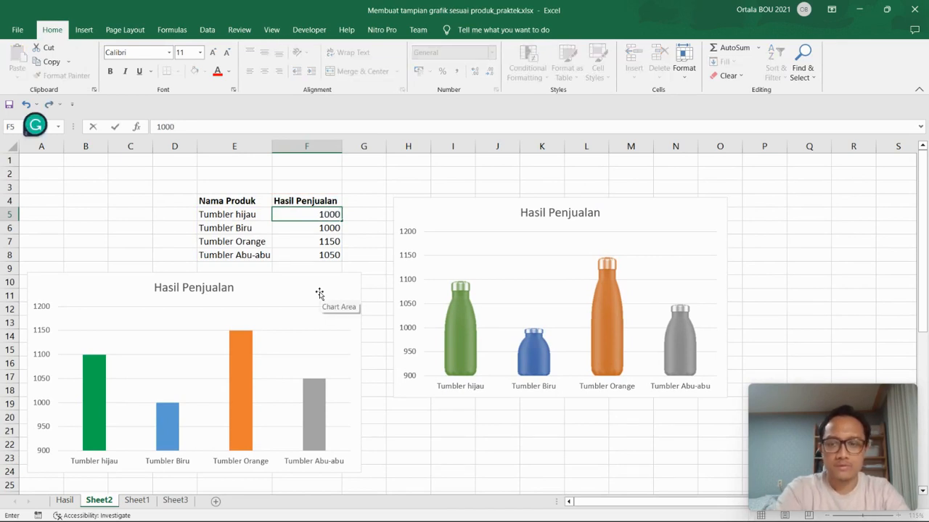
{"action": "key", "text": "Return"}
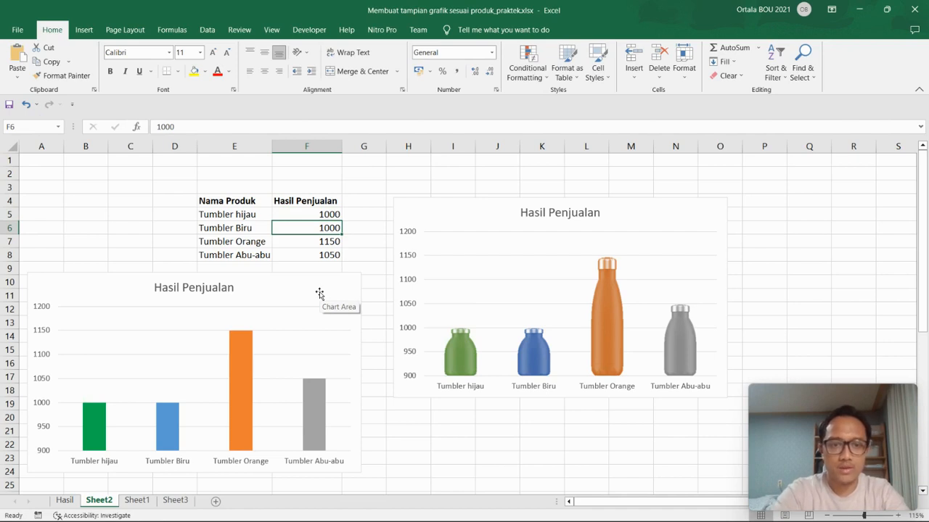
{"action": "type", "text": "1100"}
{"action": "key", "text": "Return"}
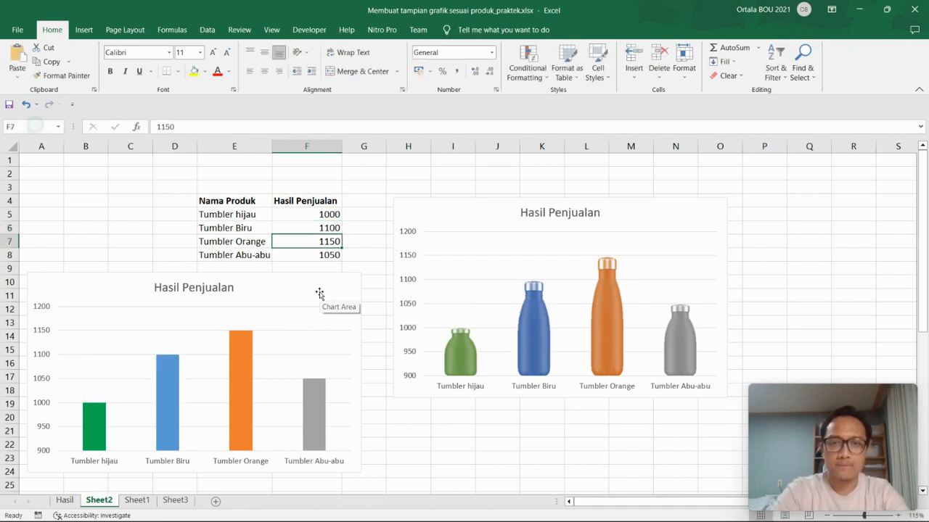
Step: Change the Hasil Penjualan values to 1050 for Tumbler Orange and 1100 for Tumbler Abu-abu
{"action": "key", "text": "Down"}
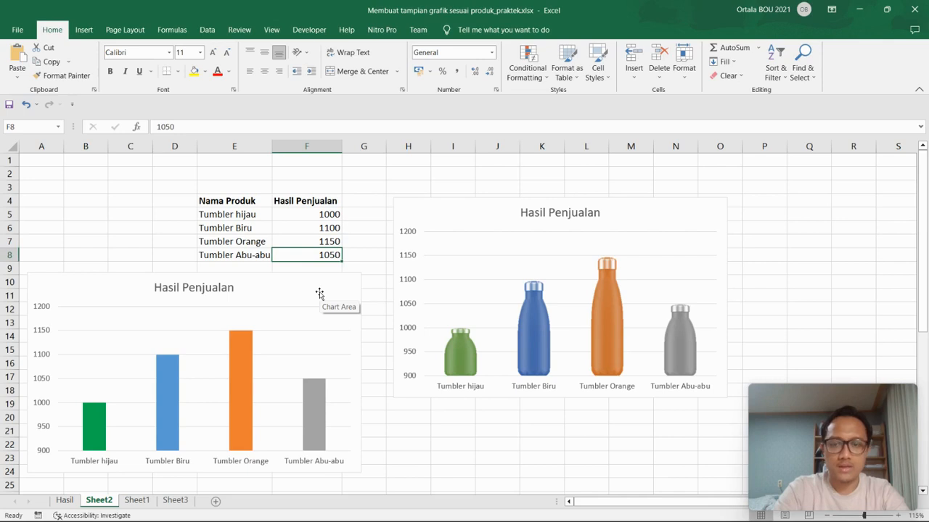
{"action": "key", "text": "Up"}
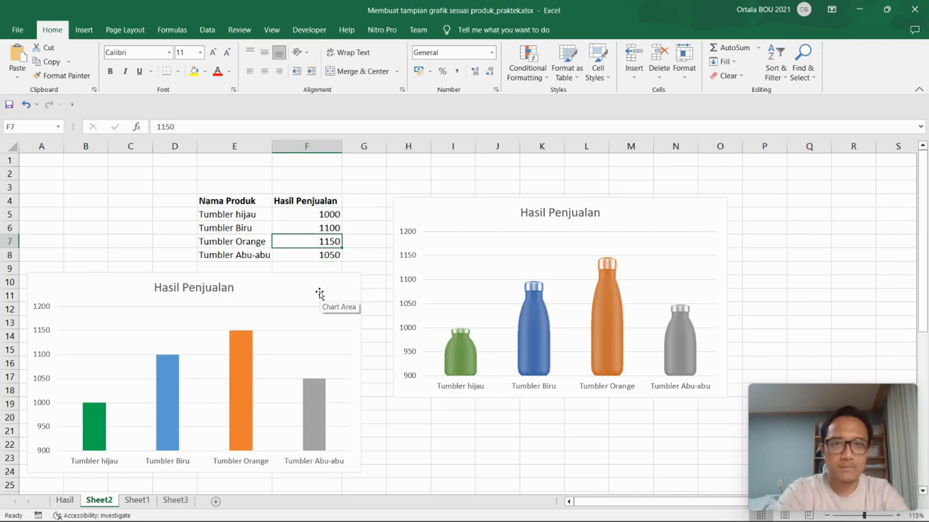
{"action": "type", "text": "1050"}
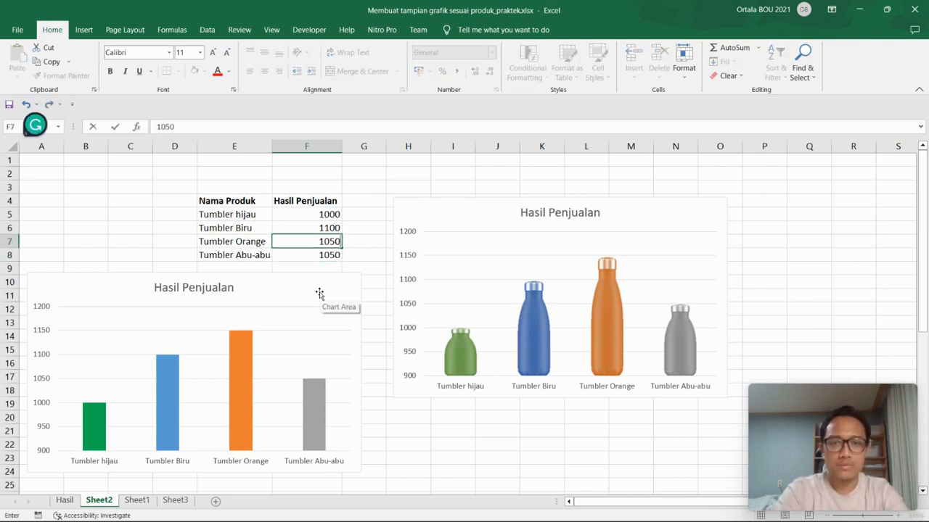
{"action": "key", "text": "Return"}
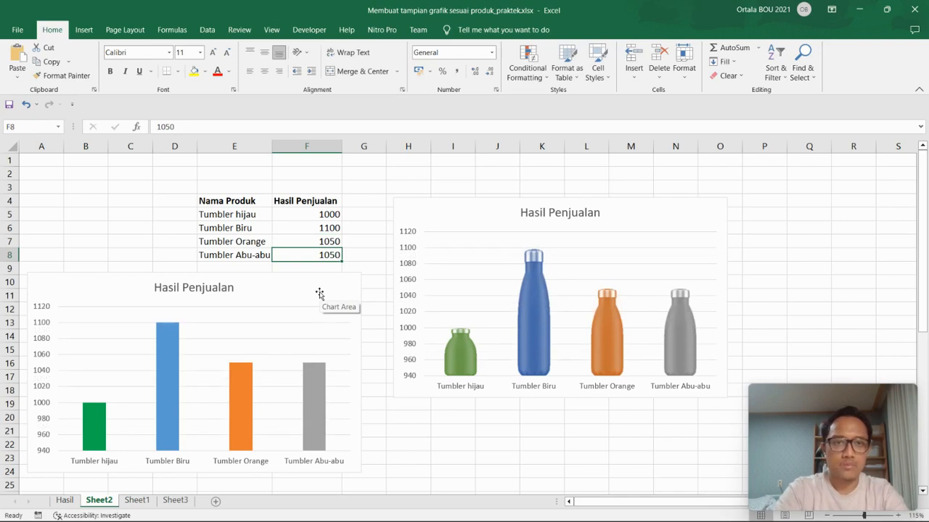
{"action": "type", "text": "1100"}
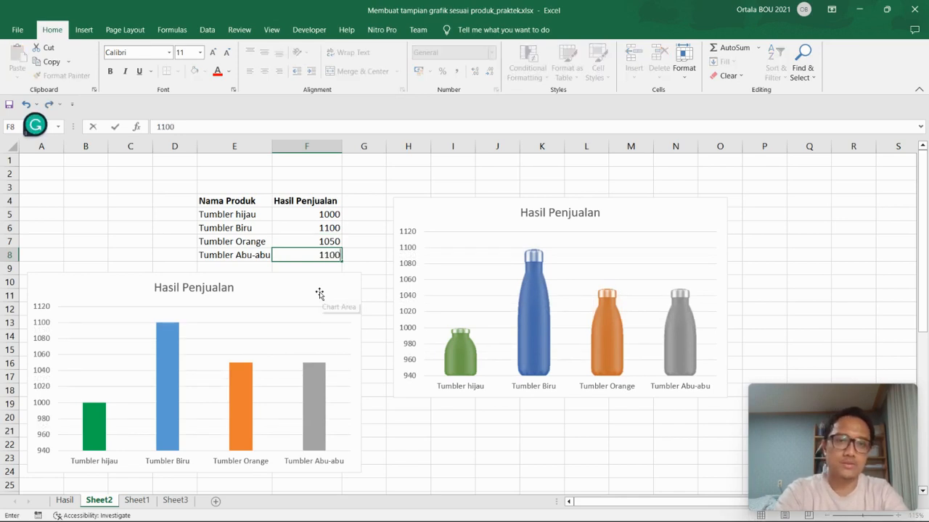
{"action": "key", "text": "Return"}
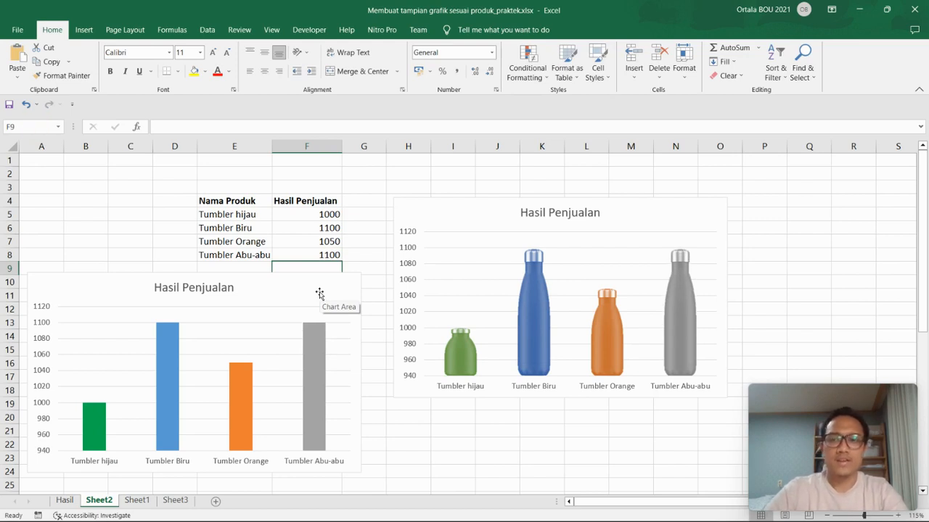
{"action": "left_click", "coordinate": [459, 416]}
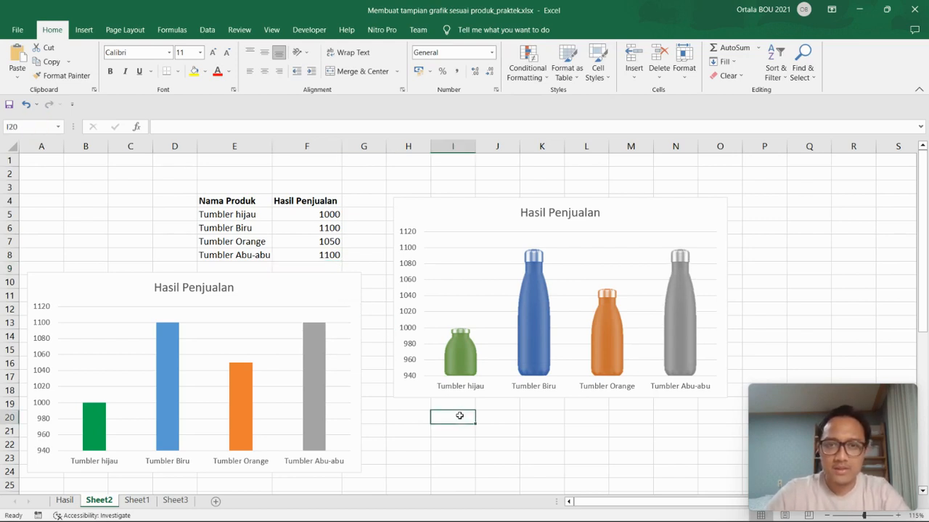